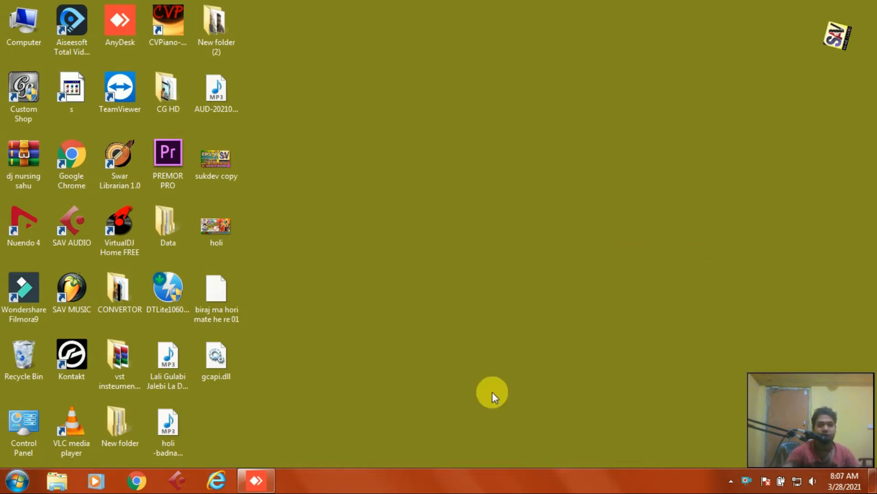
- Restore the AnyDesk remote session running Cubase 5 from the taskbar
{"action": "left_click", "coordinate": [256, 483]}
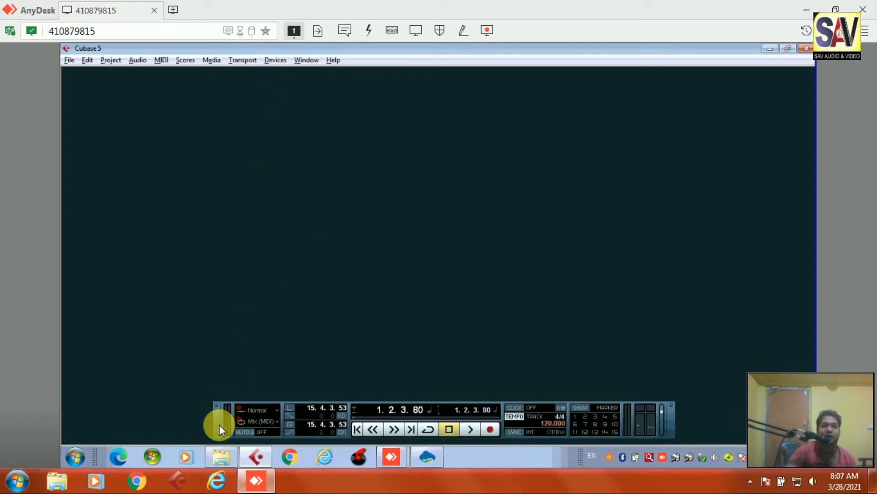
- Switch the Device Setup ASIO driver to BEHRINGER USB AUDIO and show its In/Out ports
{"action": "left_click_drag", "start_coordinate": [220, 424], "coordinate": [220, 411]}
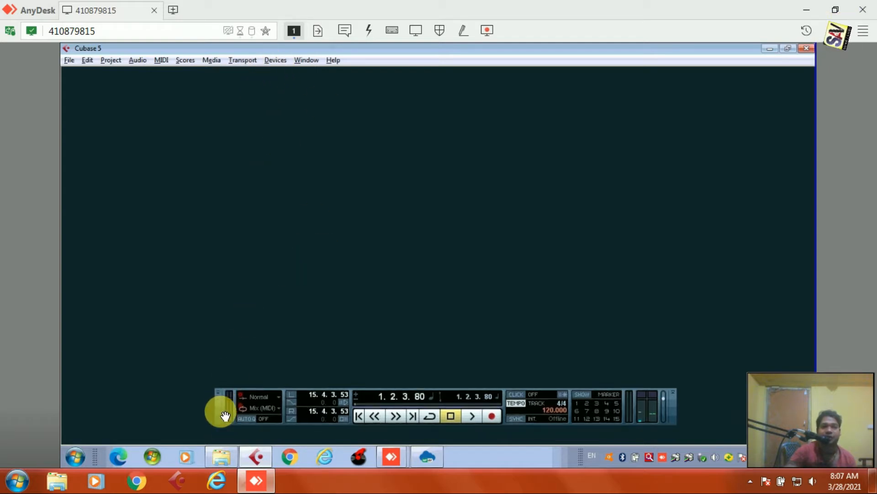
{"action": "left_click", "coordinate": [281, 61]}
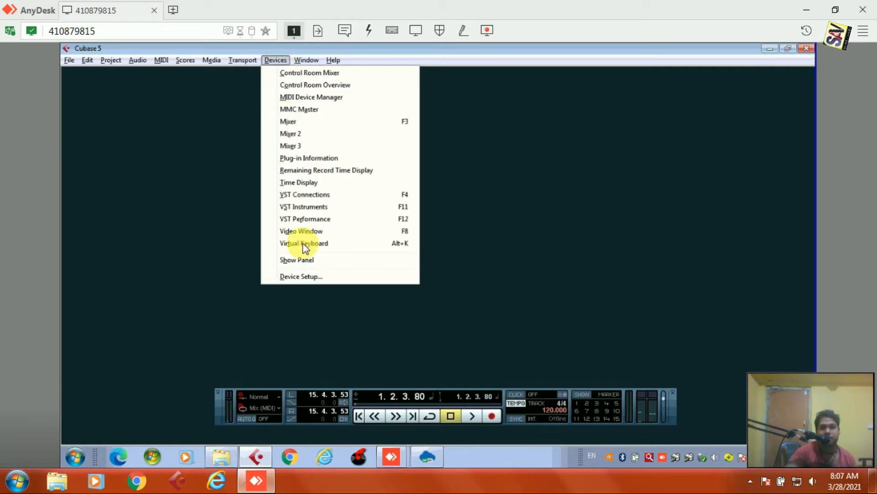
{"action": "left_click", "coordinate": [311, 277]}
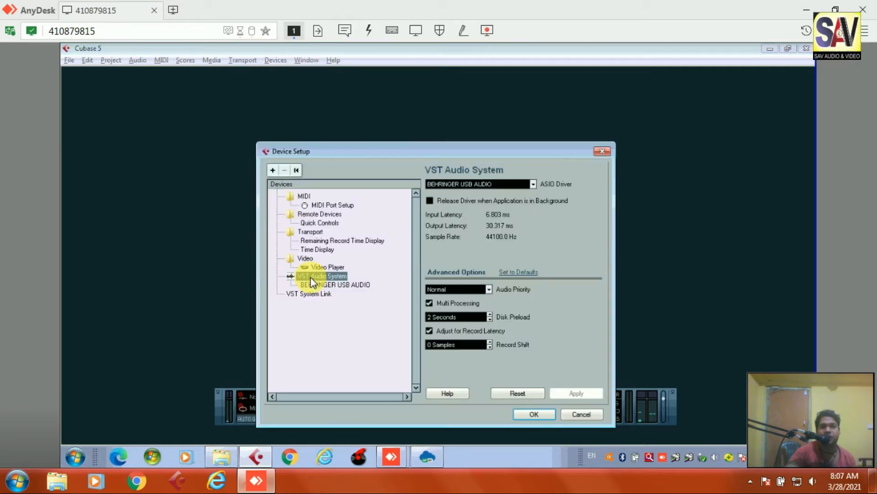
{"action": "left_click", "coordinate": [506, 185]}
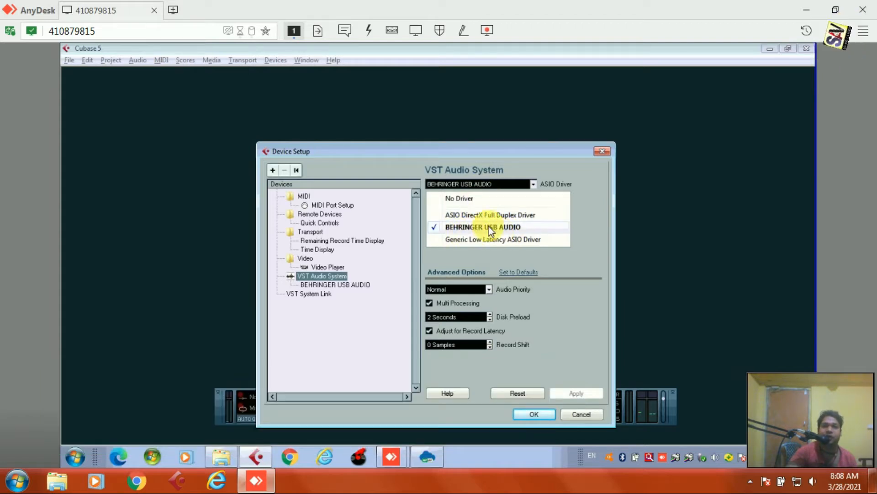
{"action": "left_click", "coordinate": [501, 227]}
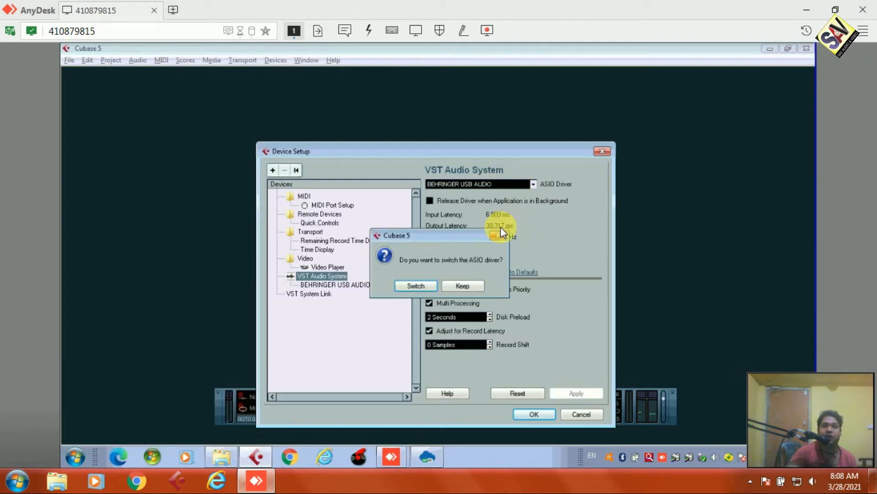
{"action": "left_click", "coordinate": [418, 286]}
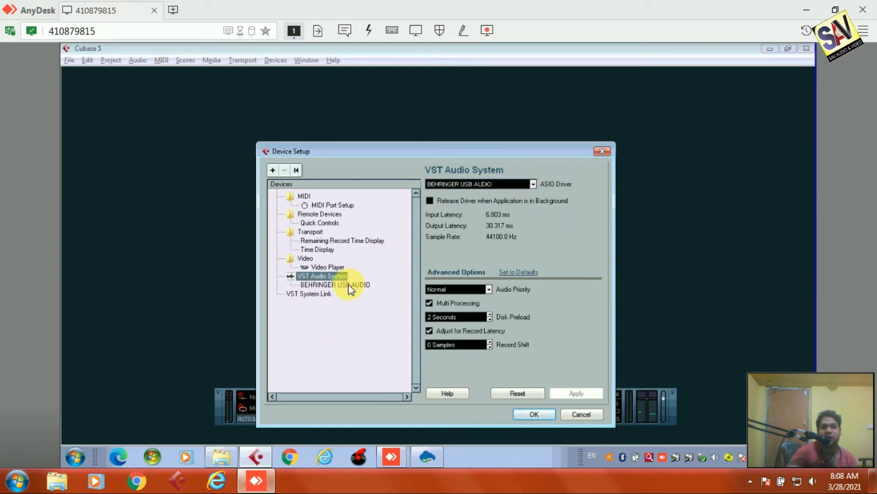
{"action": "left_click", "coordinate": [332, 284]}
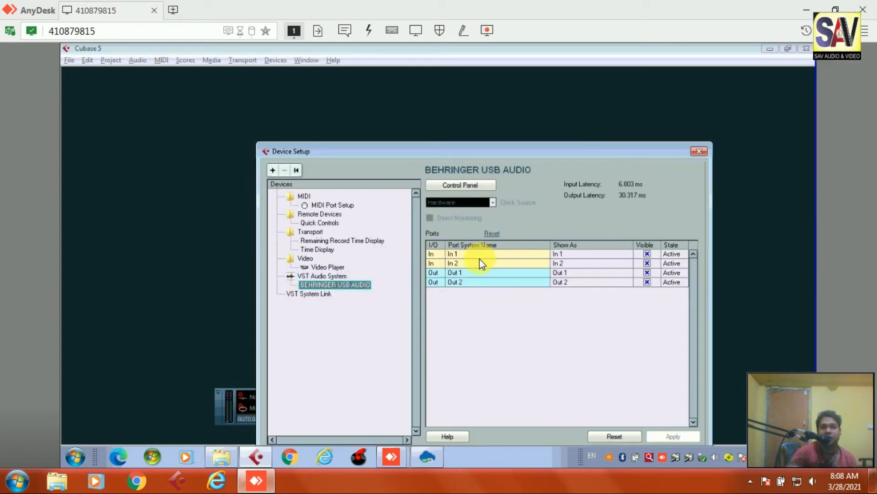
- In the BEHRINGER control panel, keep input and output channels at 1+2, then view ASIO settings
{"action": "left_click", "coordinate": [471, 186]}
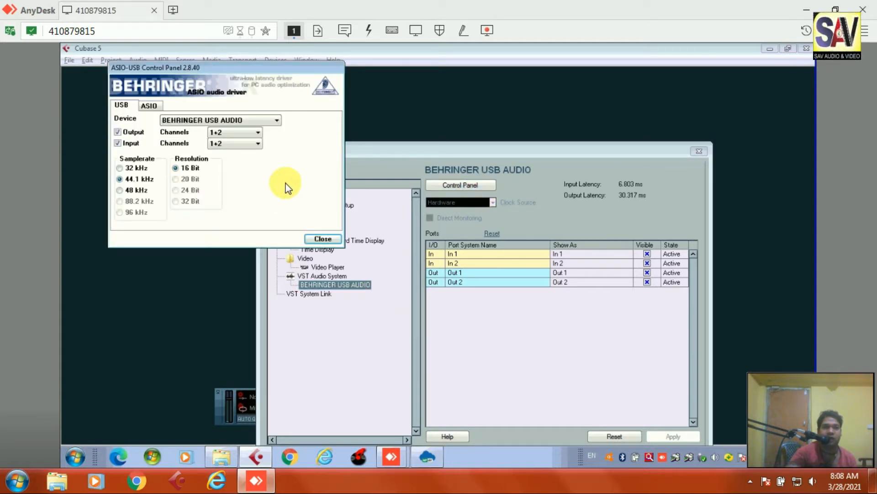
{"action": "left_click_drag", "start_coordinate": [269, 71], "coordinate": [462, 133]}
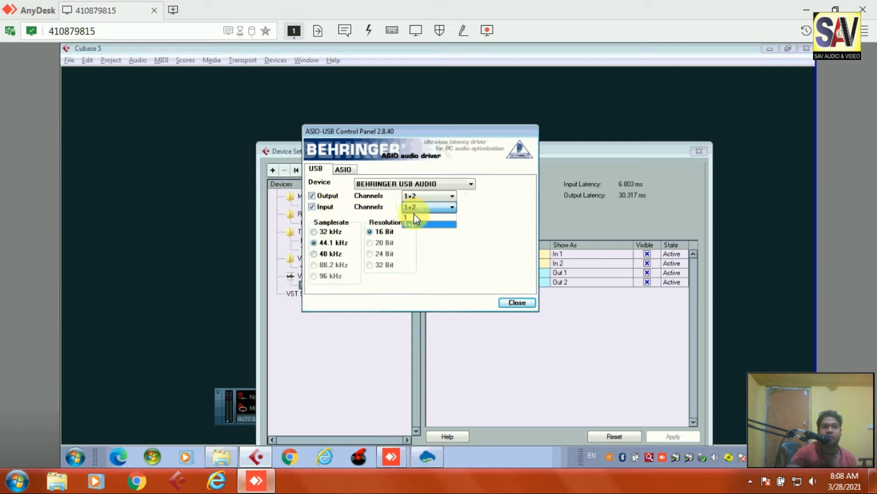
{"action": "left_click", "coordinate": [450, 197]}
{"action": "left_click", "coordinate": [451, 197]}
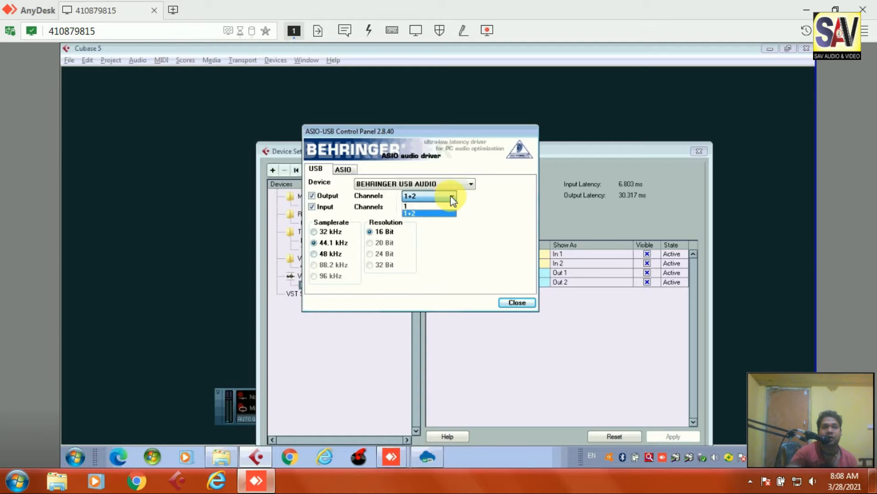
{"action": "left_click", "coordinate": [405, 213]}
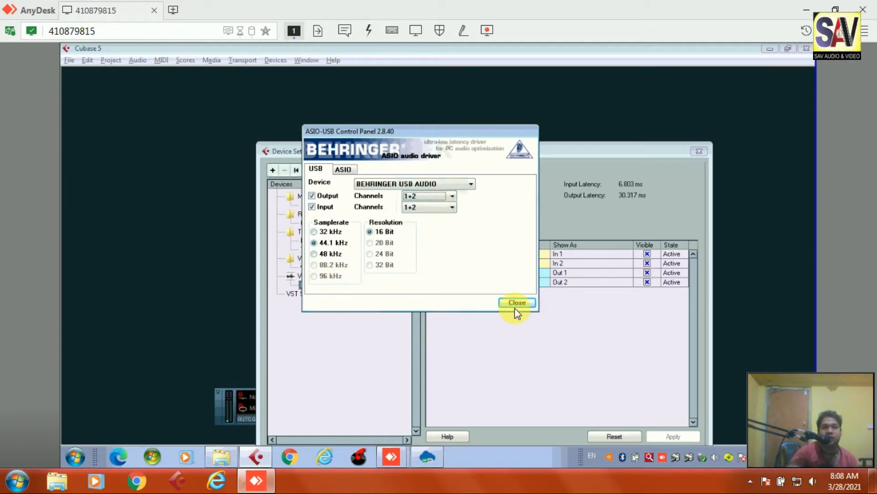
{"action": "left_click", "coordinate": [352, 173]}
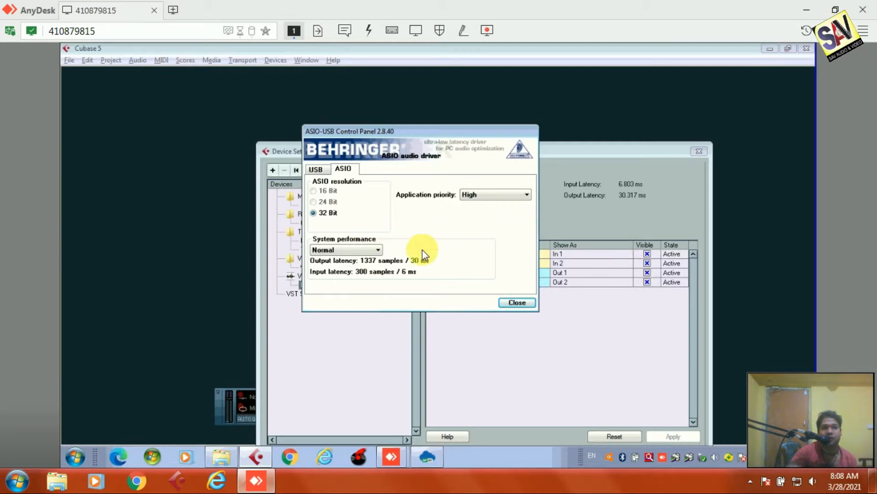
- Keep application priority High and system performance Normal, then close the BEHRINGER control panel
{"action": "left_click", "coordinate": [525, 197]}
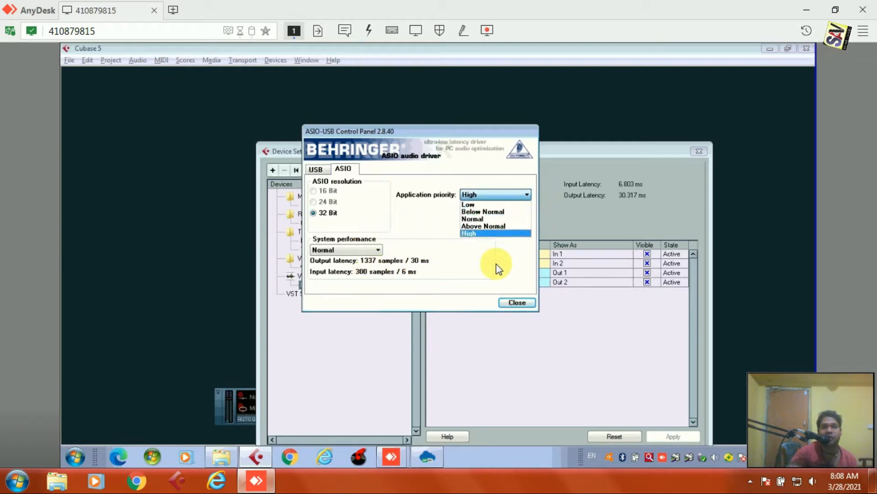
{"action": "left_click", "coordinate": [478, 264]}
{"action": "left_click", "coordinate": [477, 239]}
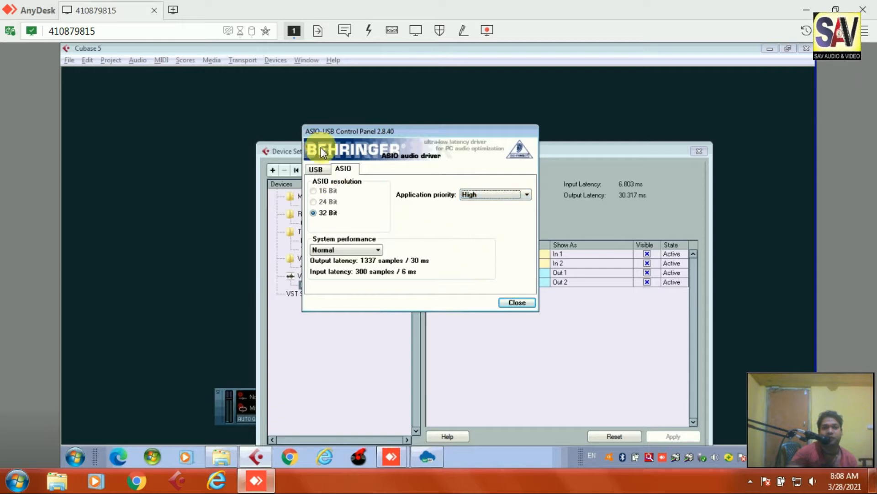
{"action": "left_click", "coordinate": [503, 194]}
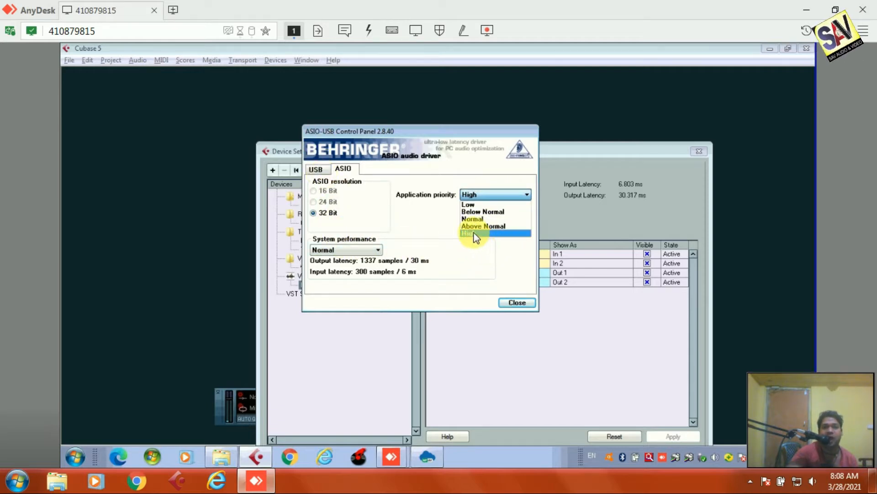
{"action": "left_click", "coordinate": [476, 234]}
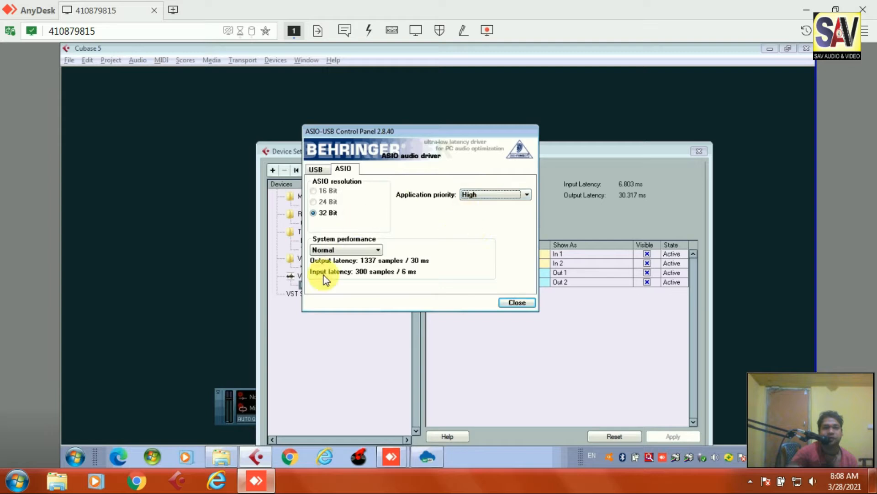
{"action": "left_click", "coordinate": [366, 248]}
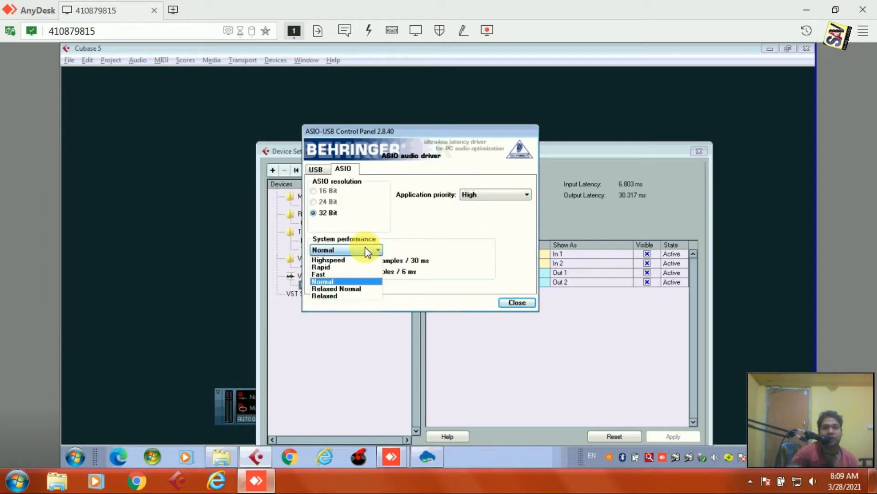
{"action": "left_click", "coordinate": [477, 212]}
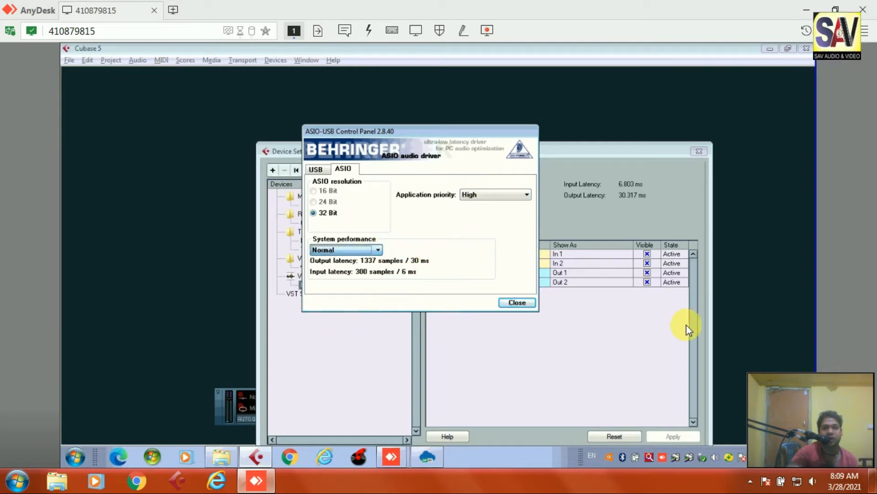
{"action": "left_click", "coordinate": [520, 302]}
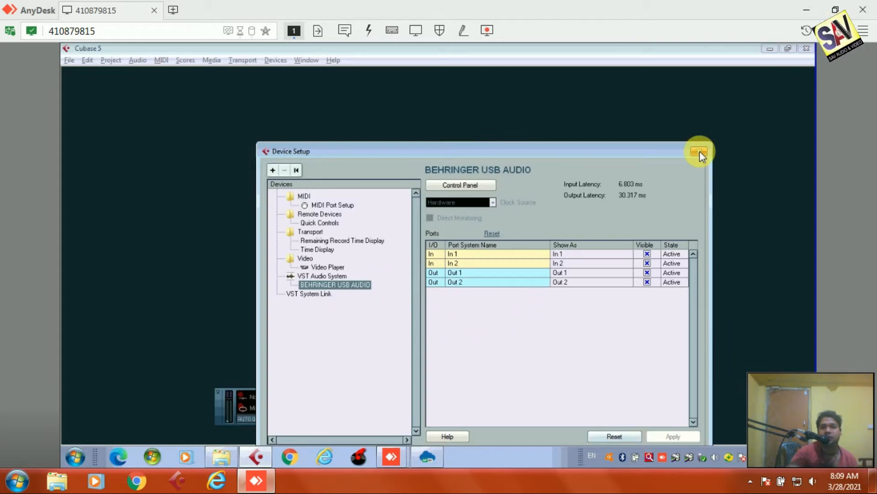
{"action": "left_click", "coordinate": [716, 330]}
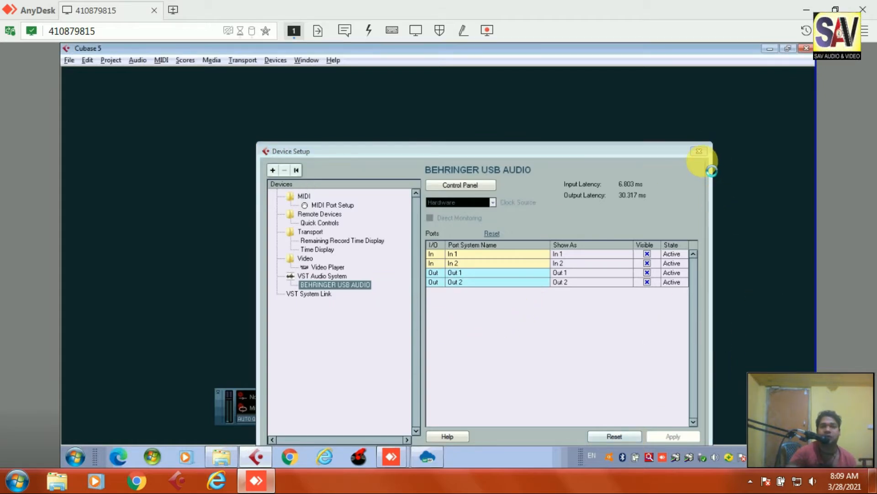
- Close Device Setup and bring up the Inputs page of VST Connections
{"action": "left_click", "coordinate": [701, 152]}
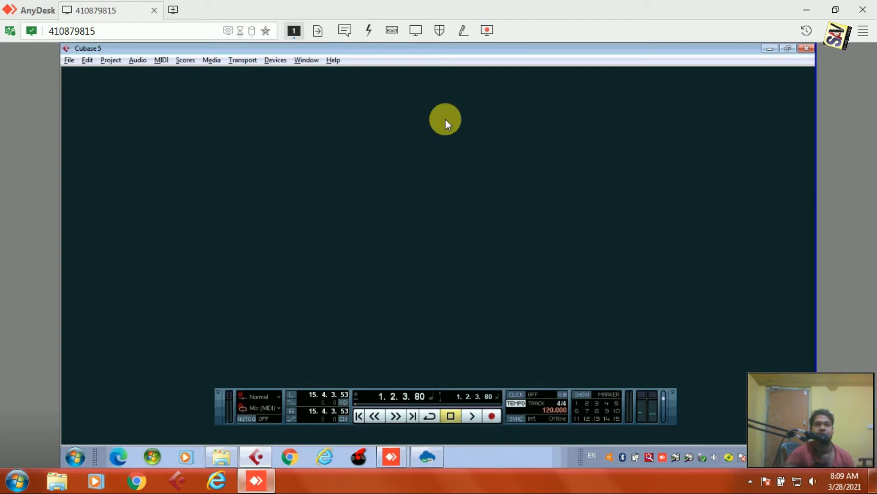
{"action": "left_click", "coordinate": [274, 59]}
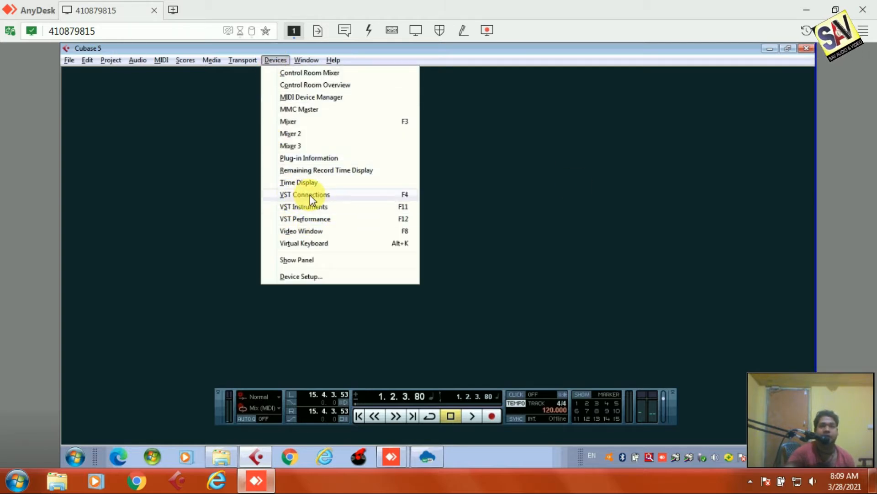
{"action": "left_click", "coordinate": [398, 194]}
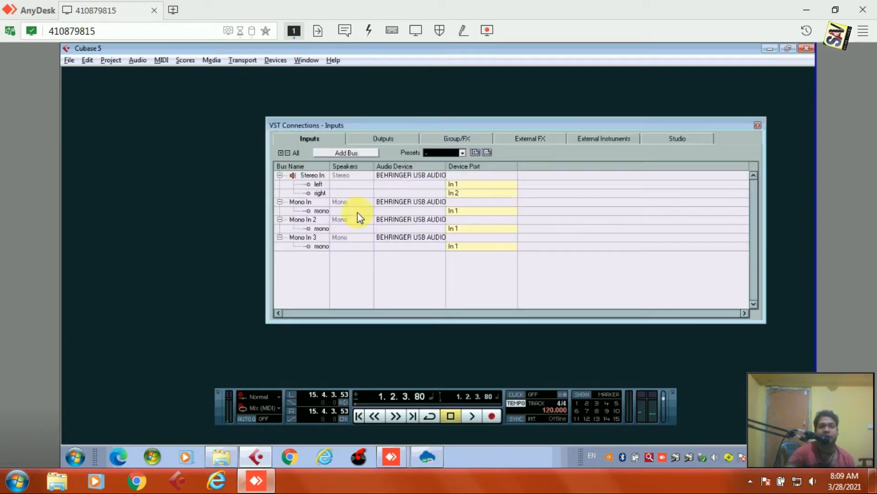
{"action": "left_click", "coordinate": [301, 140]}
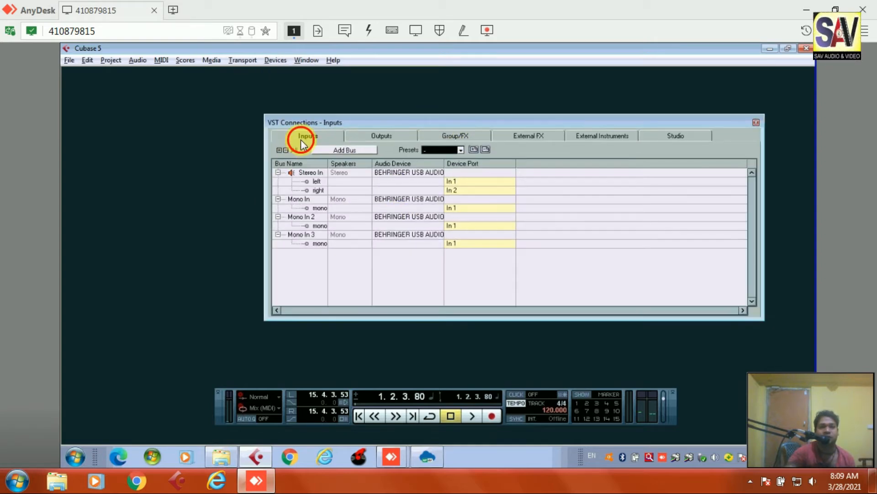
- Remove the Stereo In, Mono In, Mono In 2 and Mono In 3 input buses
{"action": "right_click", "coordinate": [306, 174]}
{"action": "left_click", "coordinate": [338, 230]}
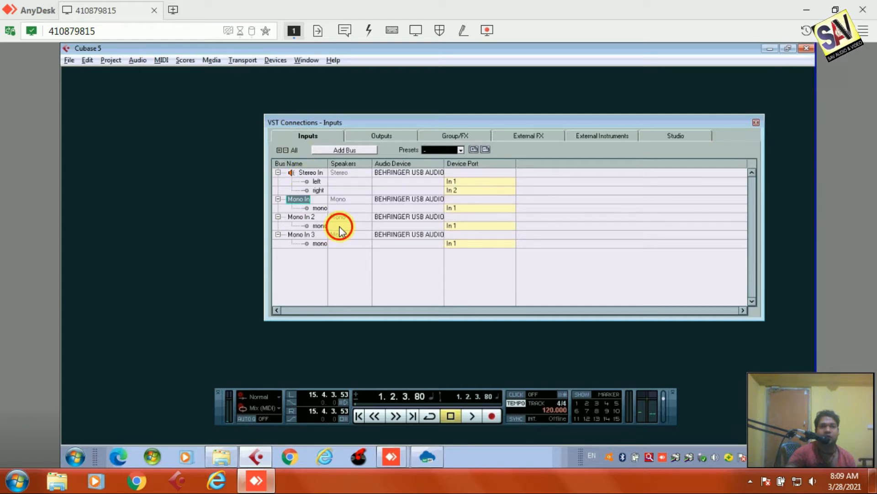
{"action": "right_click", "coordinate": [308, 175]}
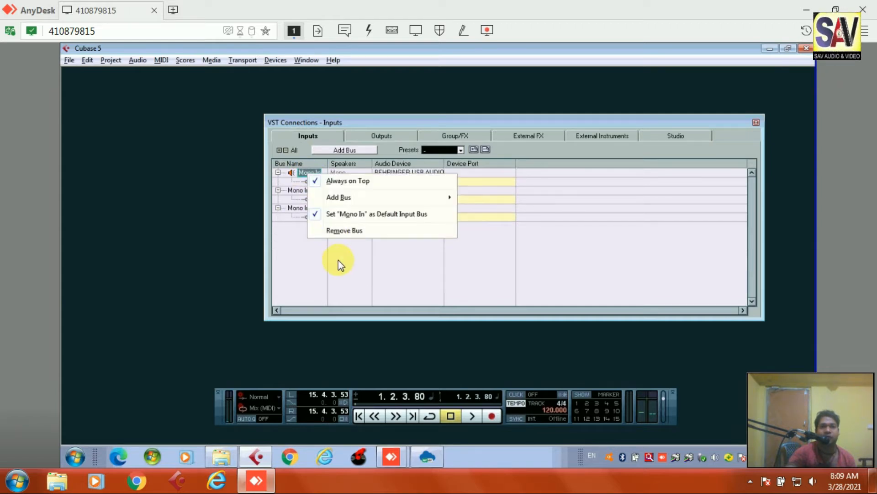
{"action": "left_click", "coordinate": [343, 230]}
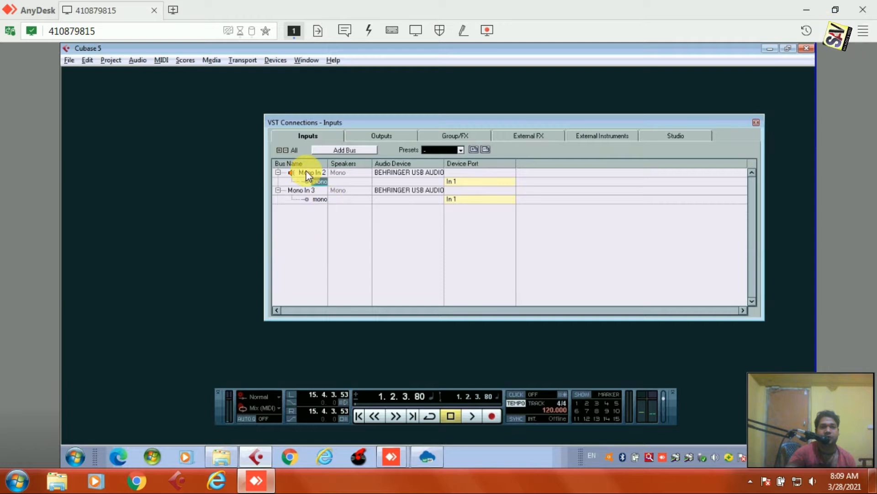
{"action": "right_click", "coordinate": [311, 174]}
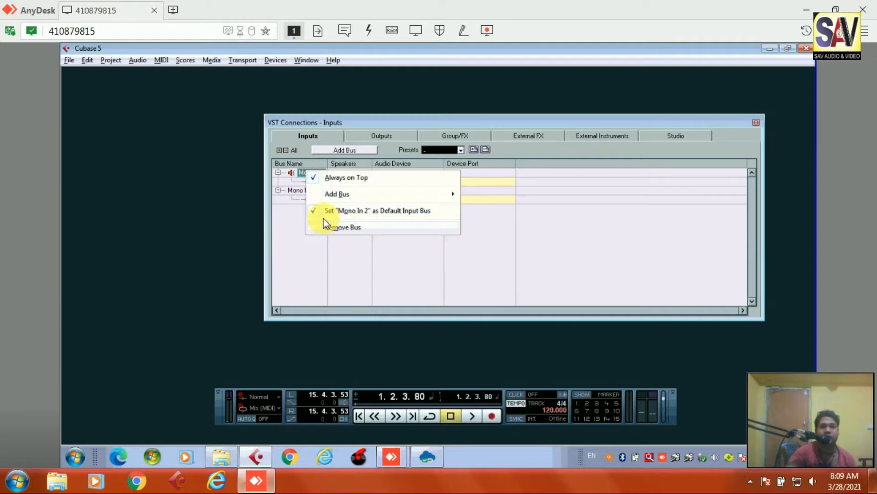
{"action": "left_click", "coordinate": [338, 226]}
{"action": "right_click", "coordinate": [309, 171]}
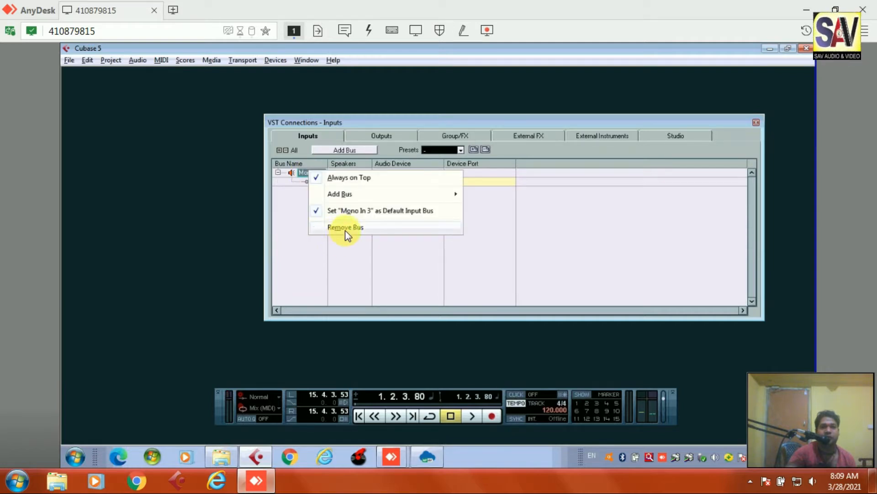
{"action": "left_click", "coordinate": [344, 228]}
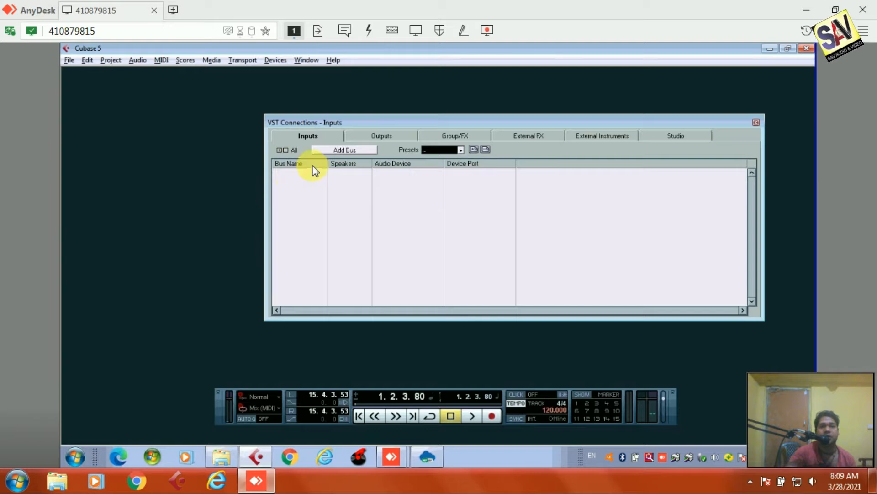
{"action": "left_click_drag", "start_coordinate": [405, 120], "coordinate": [376, 117]}
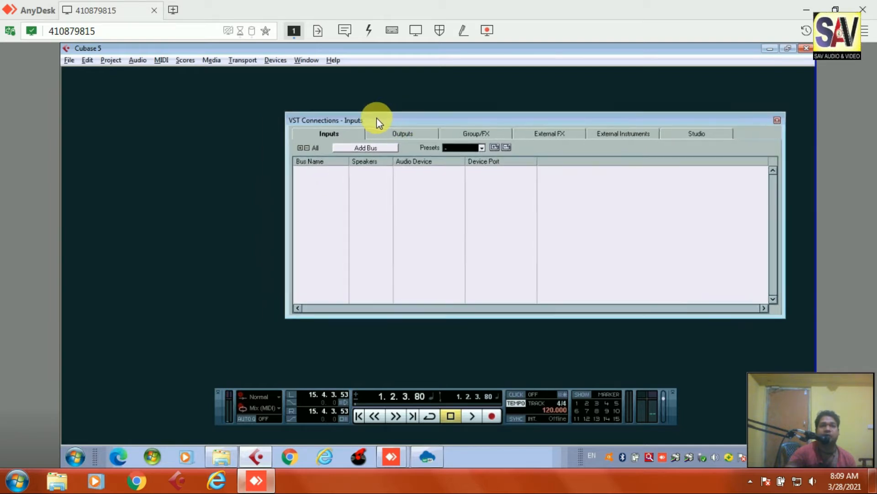
- Add input buses with Mono configuration and a count of 2
{"action": "left_click", "coordinate": [353, 147]}
{"action": "left_click_drag", "start_coordinate": [446, 228], "coordinate": [451, 191]}
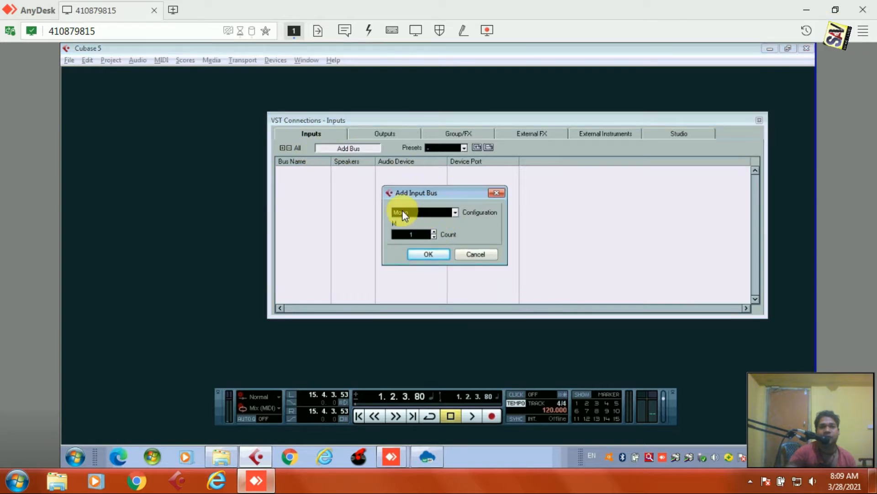
{"action": "left_click", "coordinate": [455, 212]}
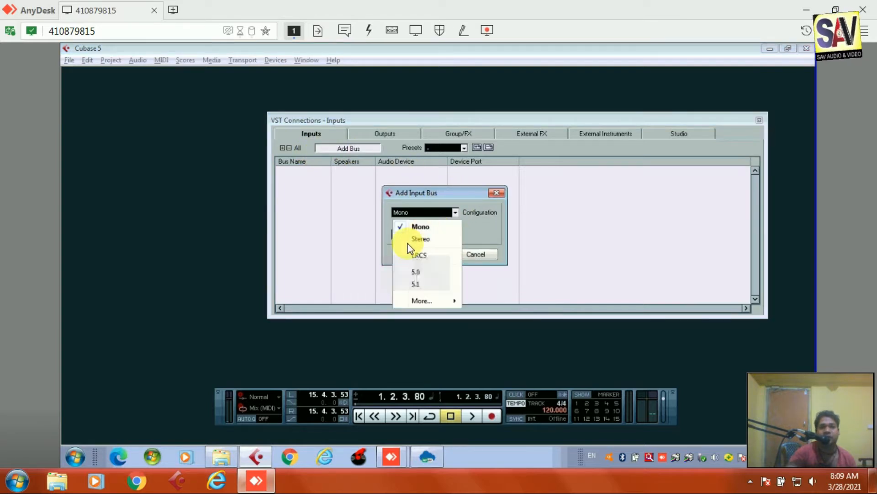
{"action": "left_click", "coordinate": [449, 225]}
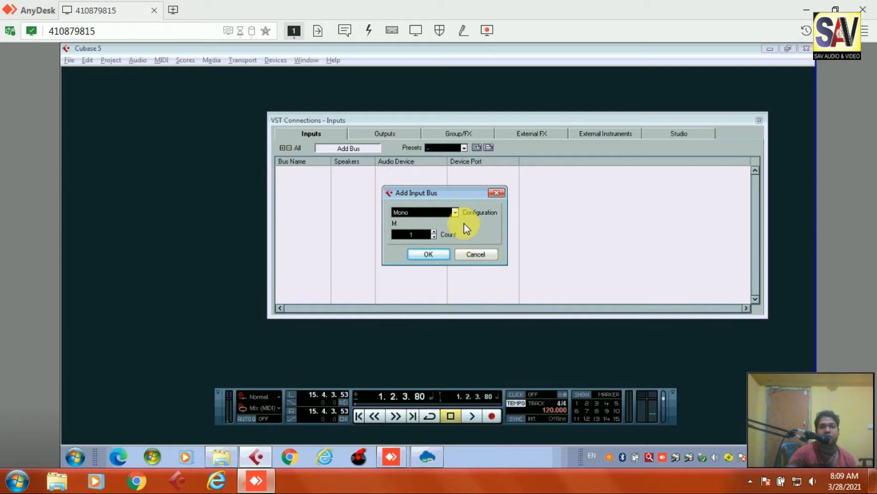
{"action": "left_click", "coordinate": [433, 232]}
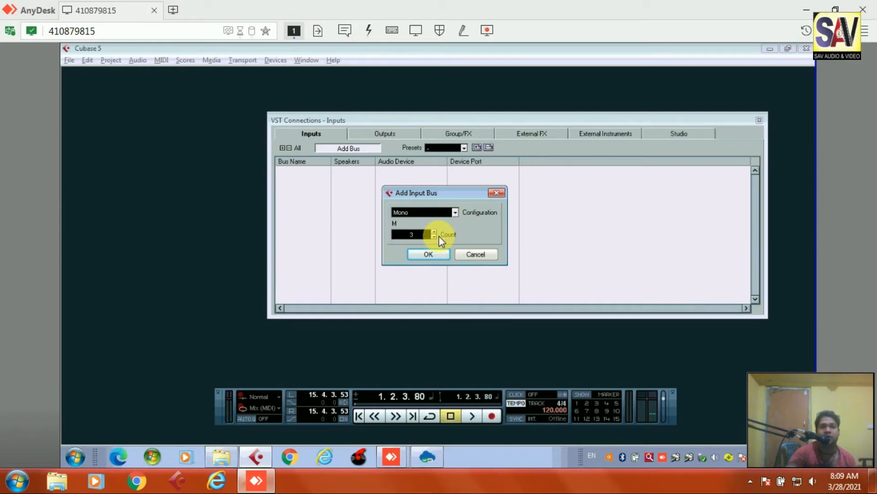
{"action": "left_click", "coordinate": [434, 237]}
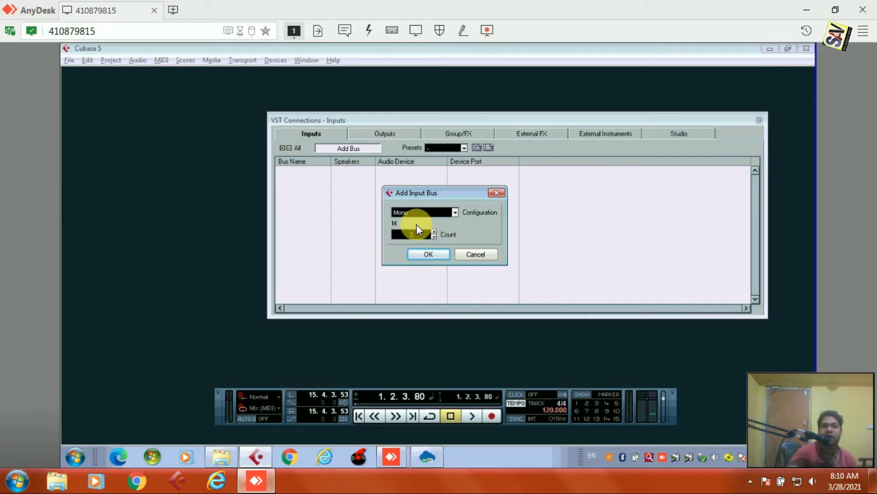
{"action": "left_click", "coordinate": [429, 253]}
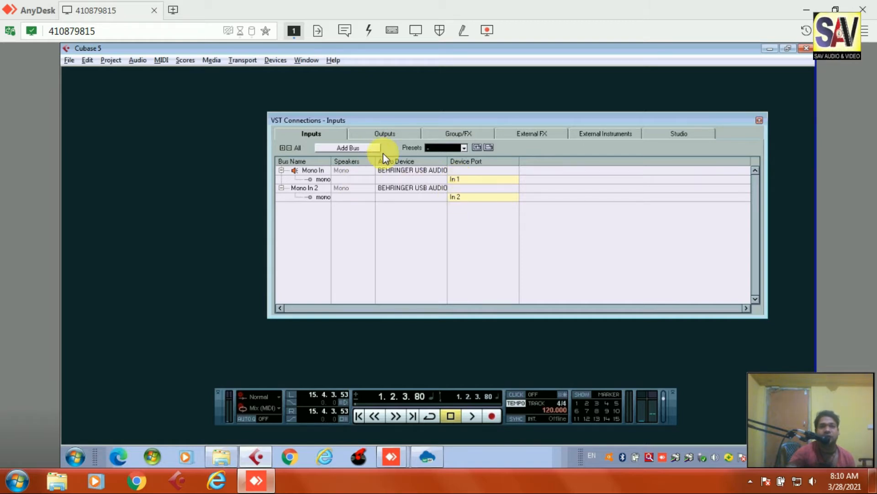
- On the Outputs page, remove the existing Stereo Out buses
{"action": "left_click", "coordinate": [385, 133]}
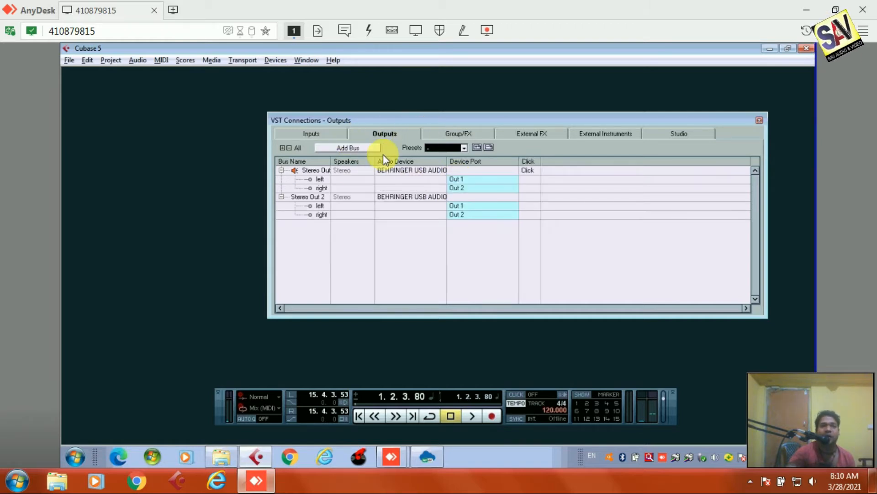
{"action": "right_click", "coordinate": [309, 174]}
{"action": "left_click", "coordinate": [347, 226]}
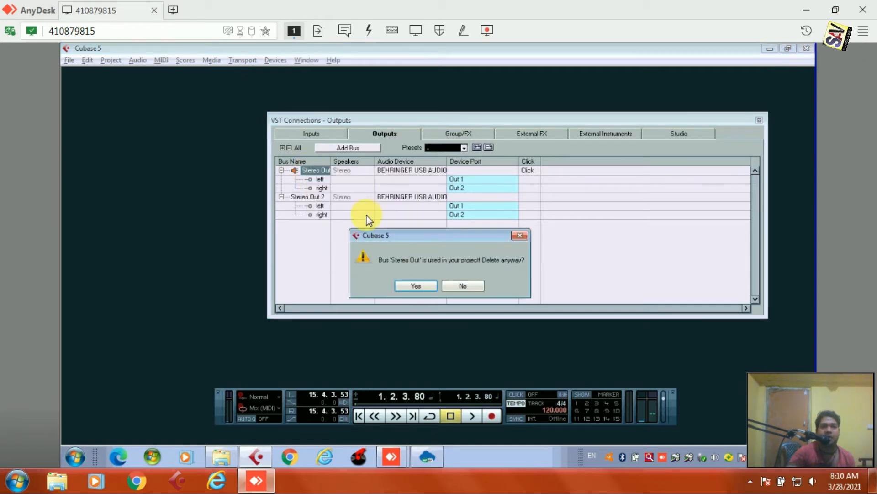
{"action": "left_click", "coordinate": [416, 286]}
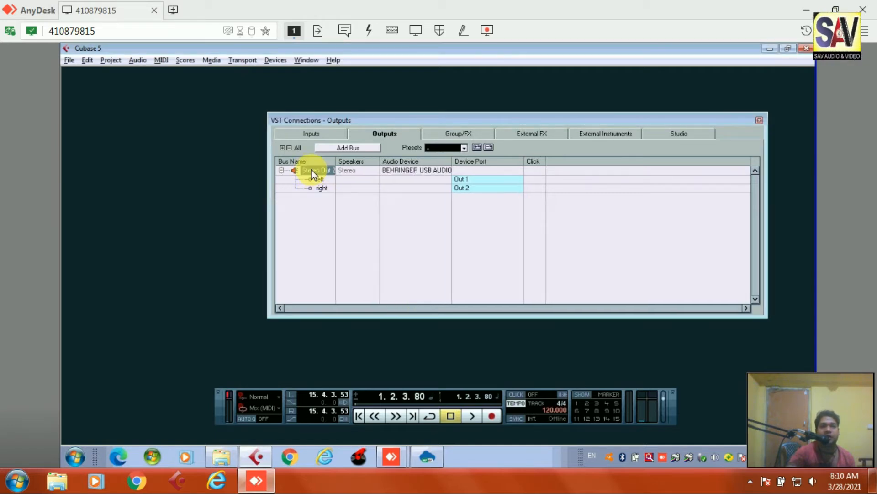
{"action": "right_click", "coordinate": [313, 170]}
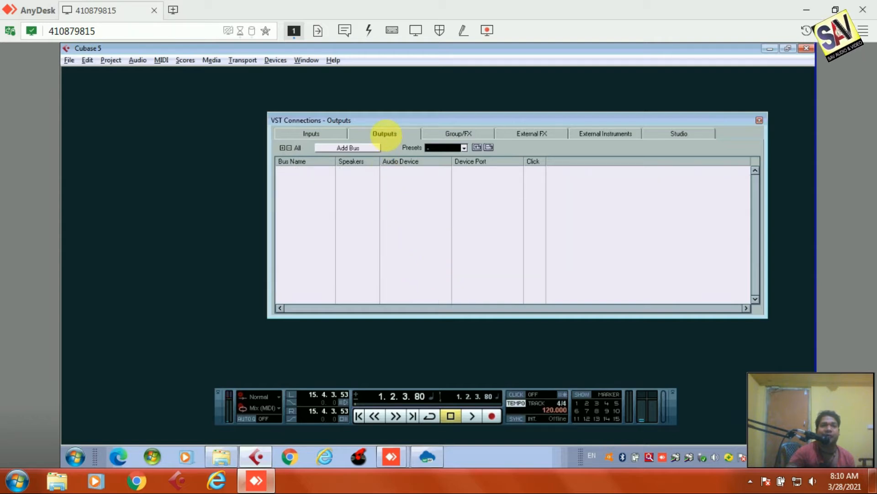
- Add one new output bus with Stereo configuration
{"action": "left_click", "coordinate": [351, 148]}
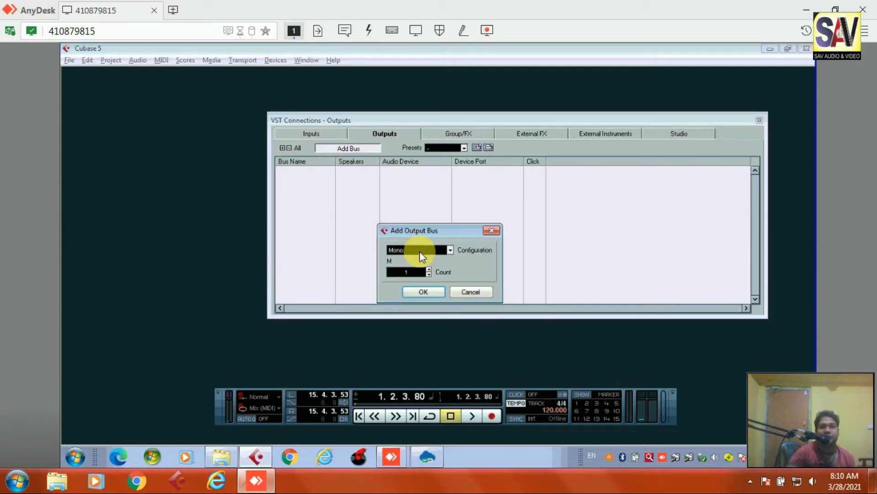
{"action": "left_click_drag", "start_coordinate": [458, 233], "coordinate": [465, 183]}
{"action": "left_click", "coordinate": [457, 199]}
{"action": "left_click", "coordinate": [425, 226]}
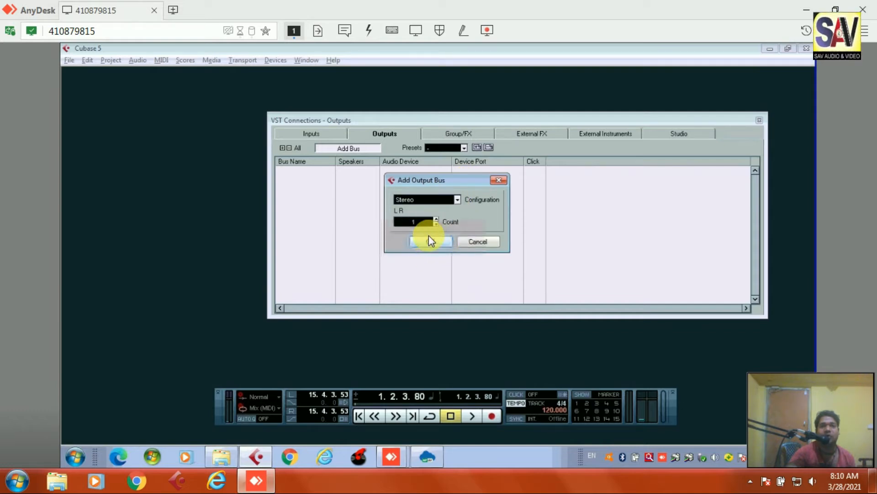
{"action": "left_click", "coordinate": [430, 241]}
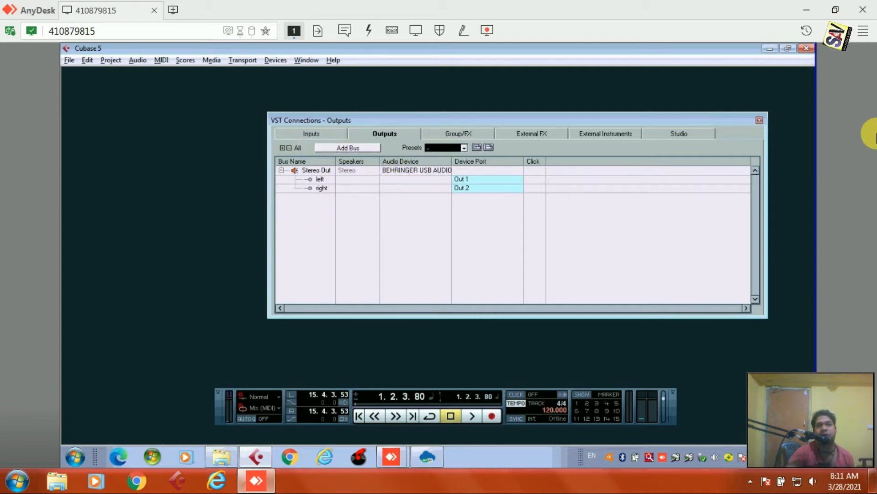
- Close VST Connections and start a new project from the Empty template
{"action": "left_click", "coordinate": [759, 121]}
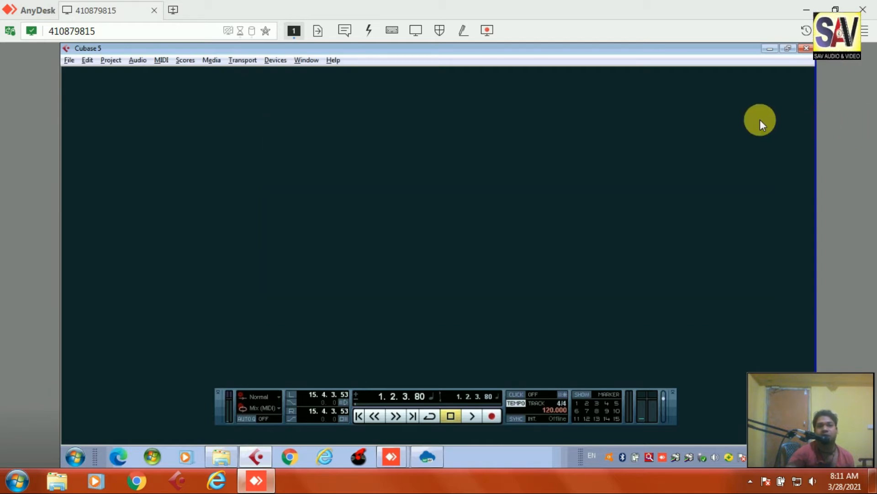
{"action": "left_click", "coordinate": [67, 61]}
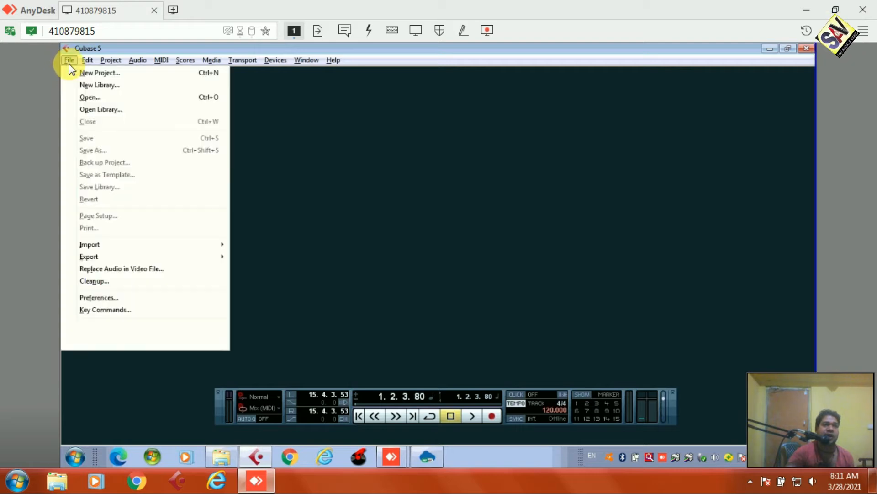
{"action": "left_click", "coordinate": [105, 74]}
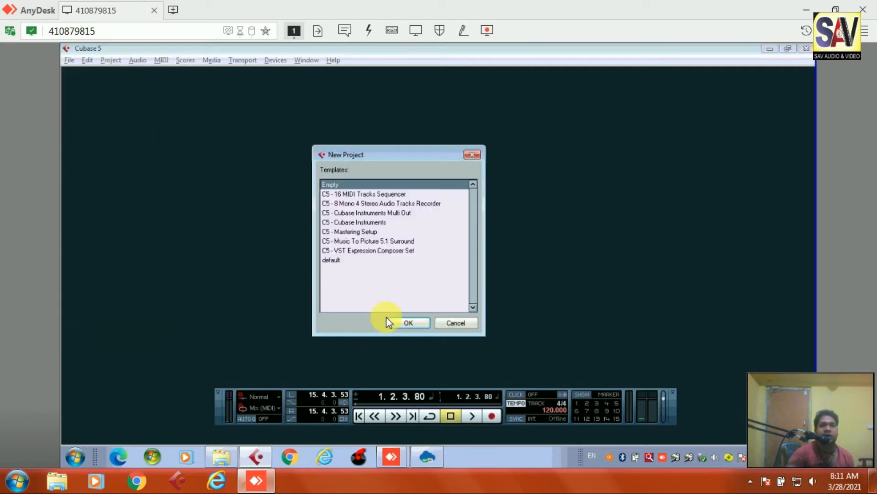
{"action": "left_click", "coordinate": [409, 323]}
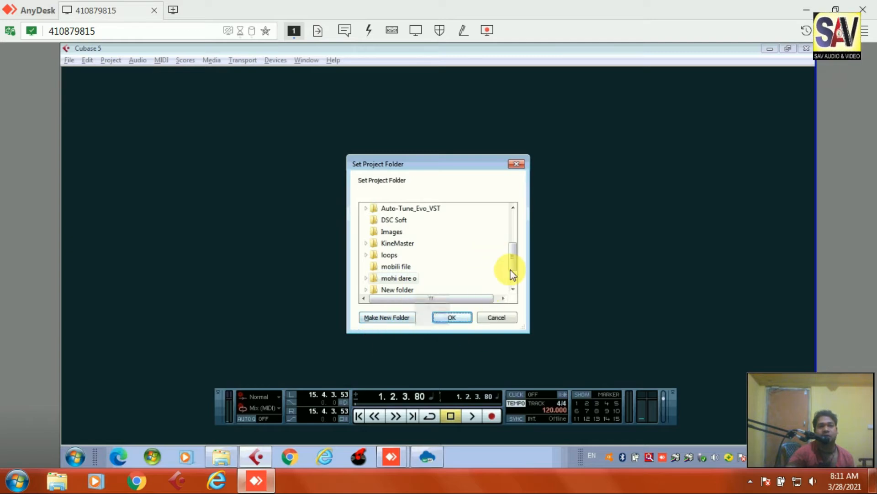
- Create a new folder on drive D: and confirm it as the project folder
{"action": "left_click_drag", "start_coordinate": [513, 264], "coordinate": [518, 212]}
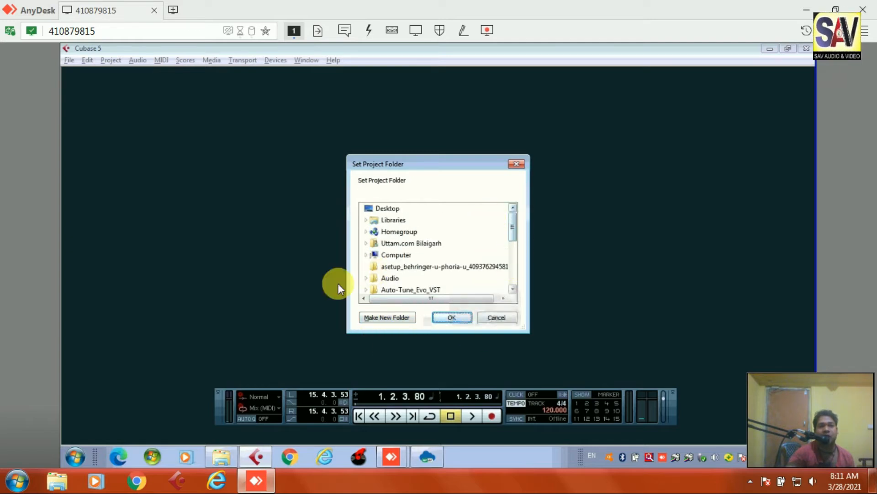
{"action": "left_click", "coordinate": [365, 256]}
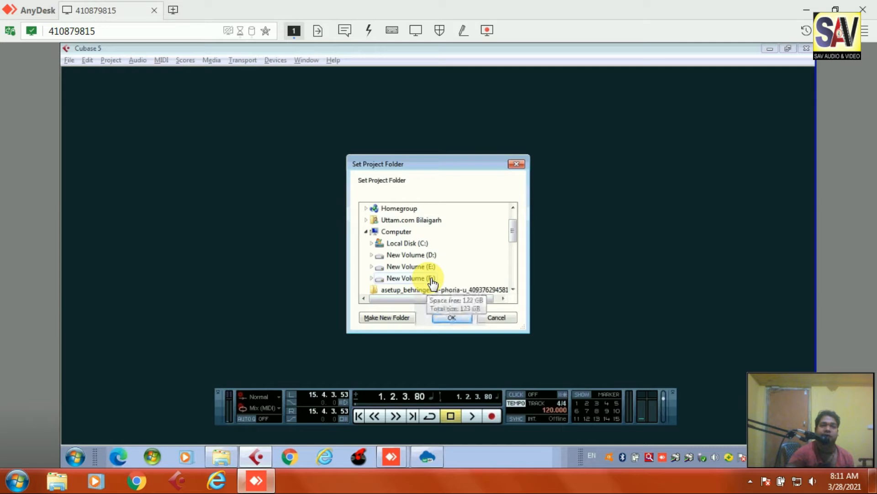
{"action": "left_click", "coordinate": [430, 256]}
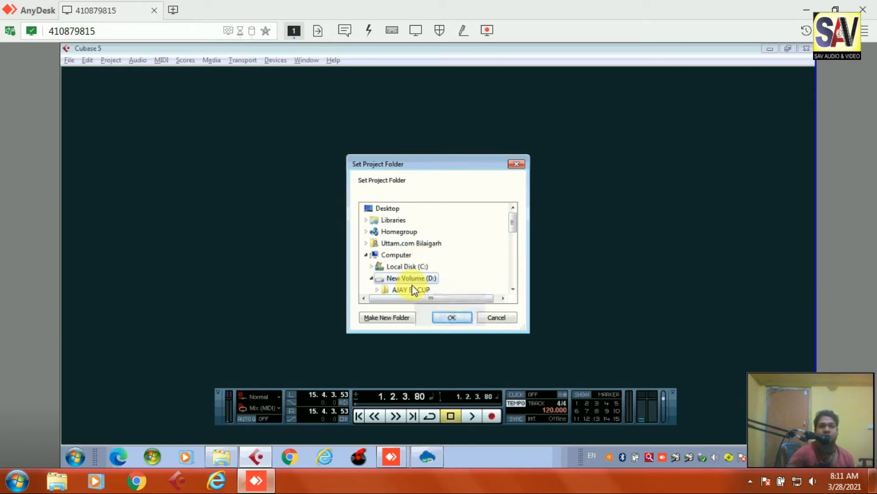
{"action": "left_click", "coordinate": [385, 320]}
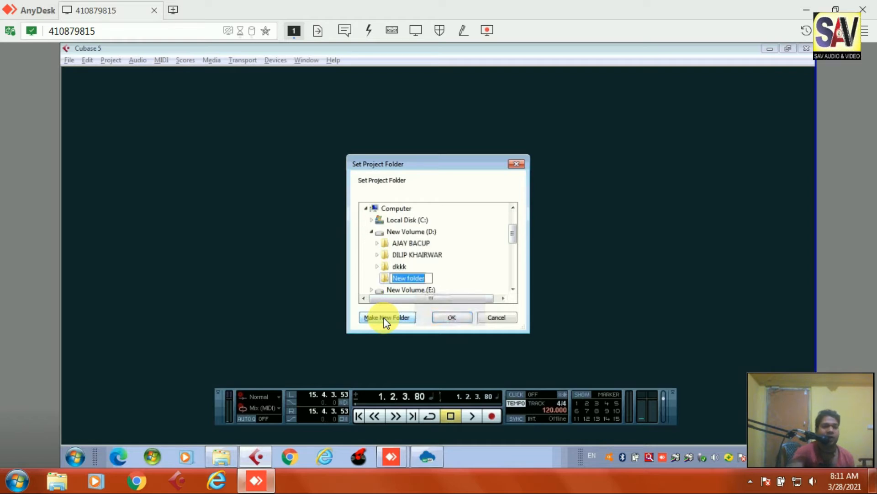
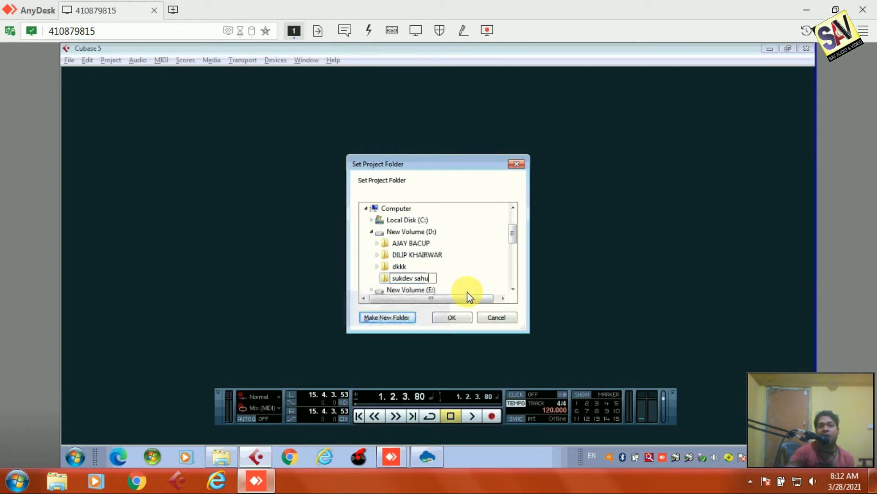
{"action": "left_click", "coordinate": [452, 318]}
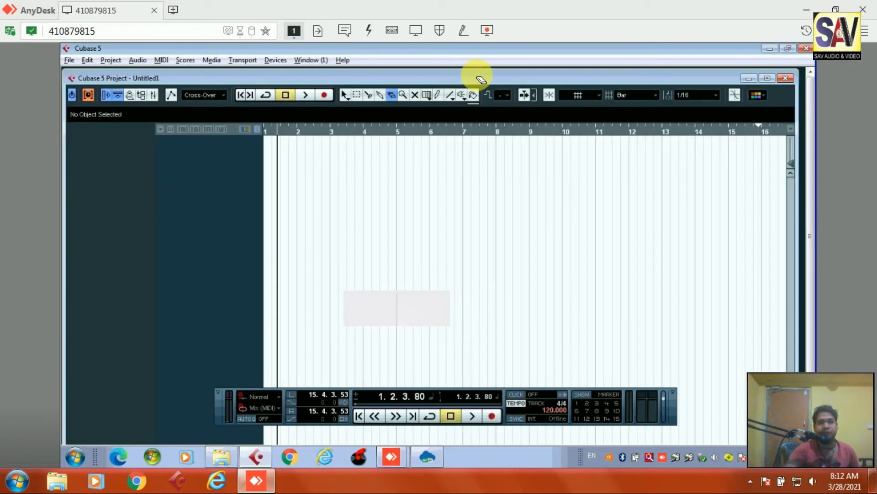
- Maximize the project window and add 10 mono audio tracks
{"action": "double_click", "coordinate": [466, 83]}
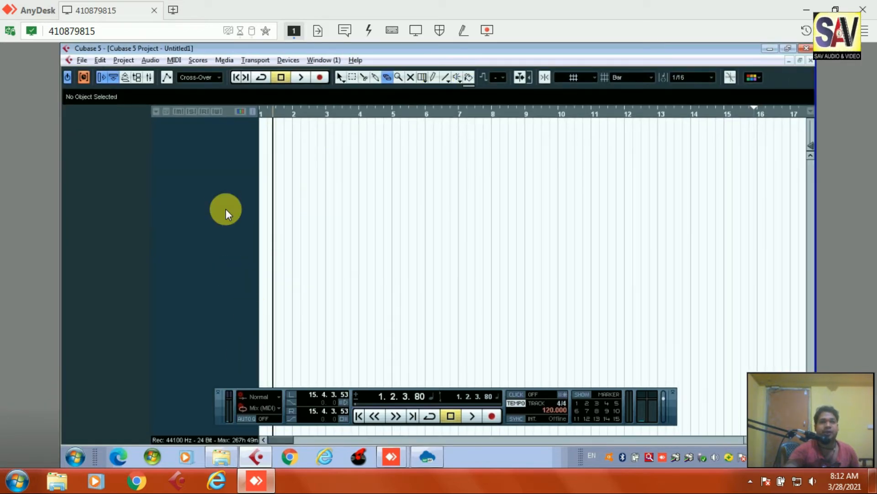
{"action": "right_click", "coordinate": [218, 138]}
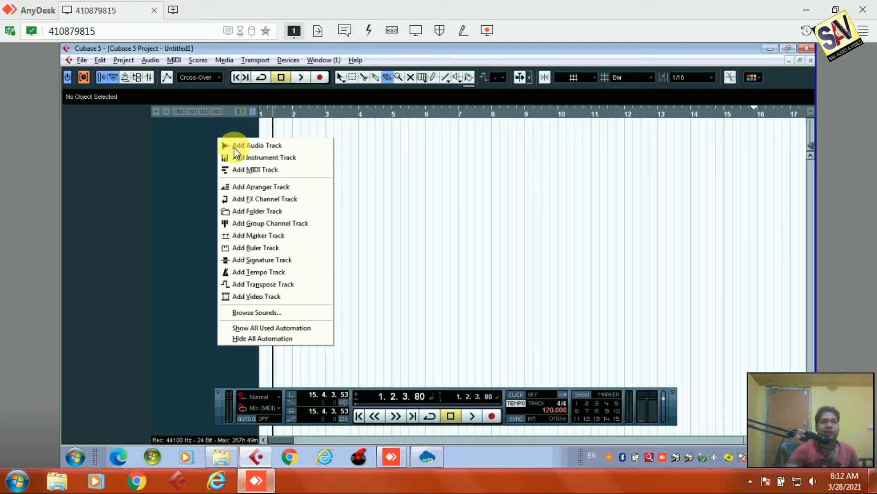
{"action": "right_click", "coordinate": [183, 161]}
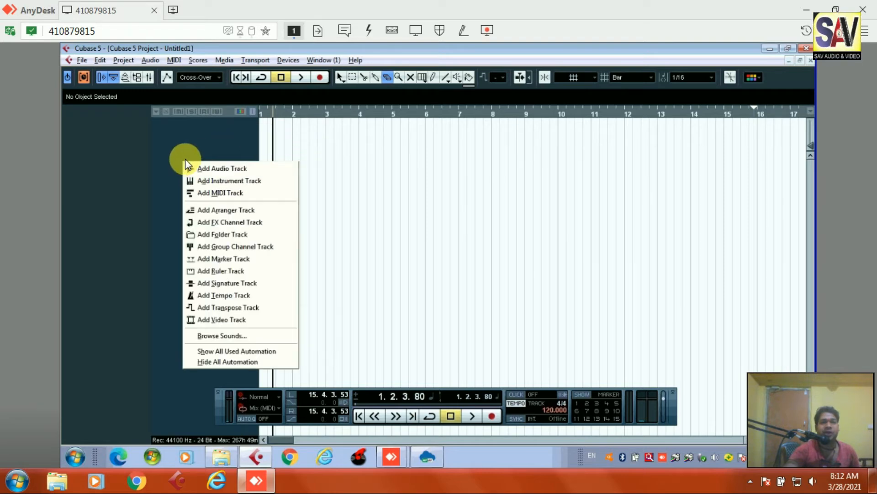
{"action": "left_click", "coordinate": [224, 170]}
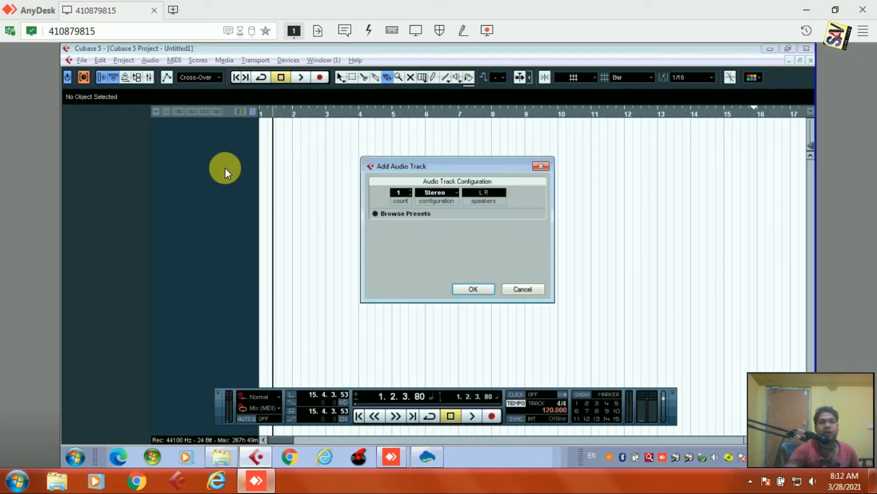
{"action": "left_click", "coordinate": [451, 194]}
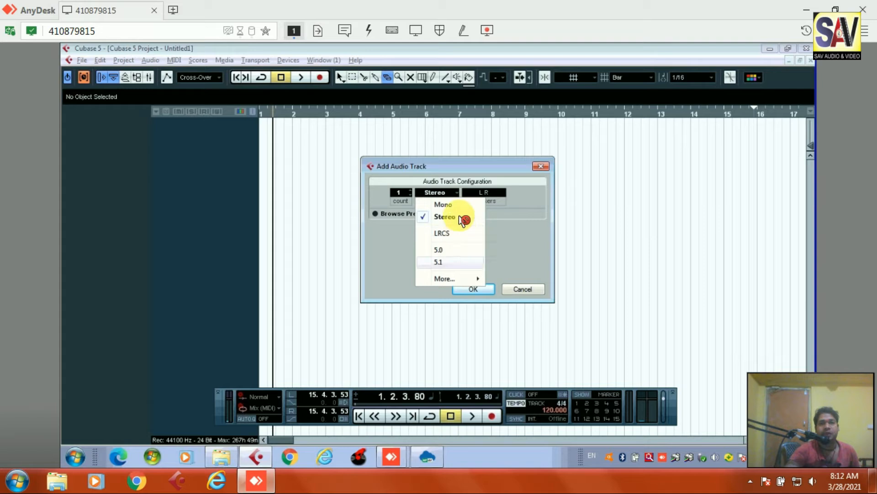
{"action": "left_click", "coordinate": [458, 208]}
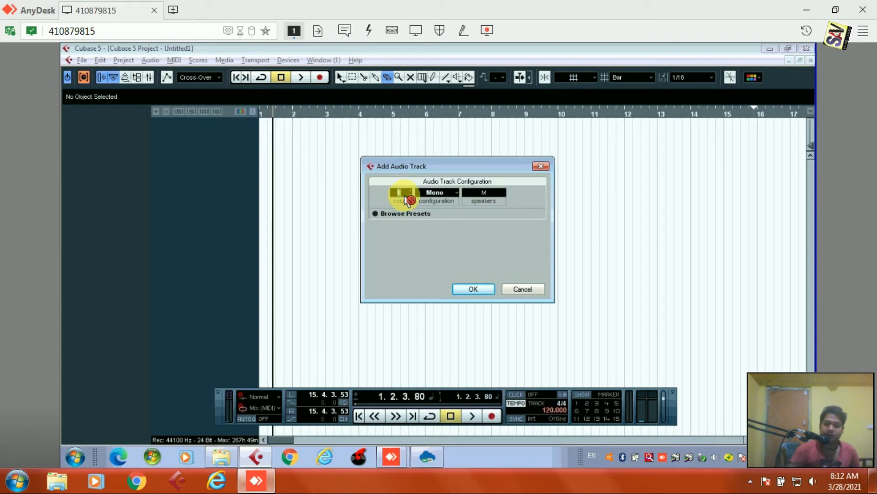
{"action": "type", "text": "10"}
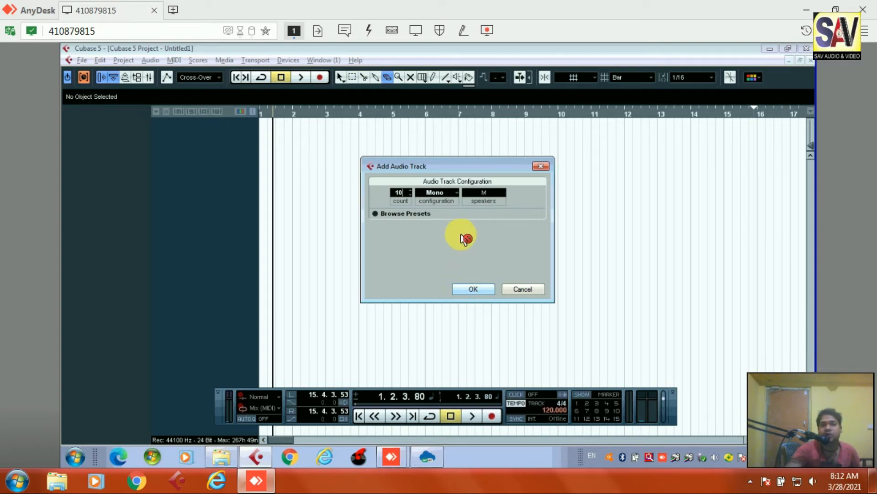
{"action": "left_click", "coordinate": [481, 290]}
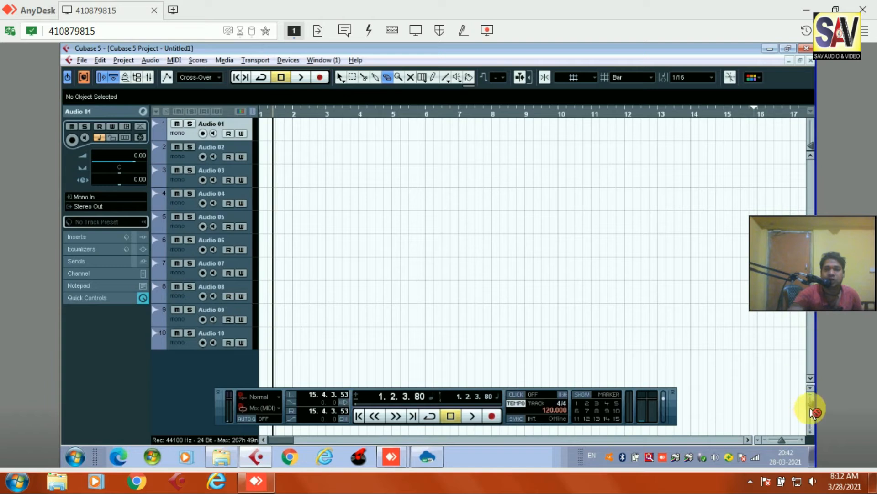
- Zoom track heights out until Audio 01 through Audio 06 fit in view
{"action": "left_click", "coordinate": [814, 416]}
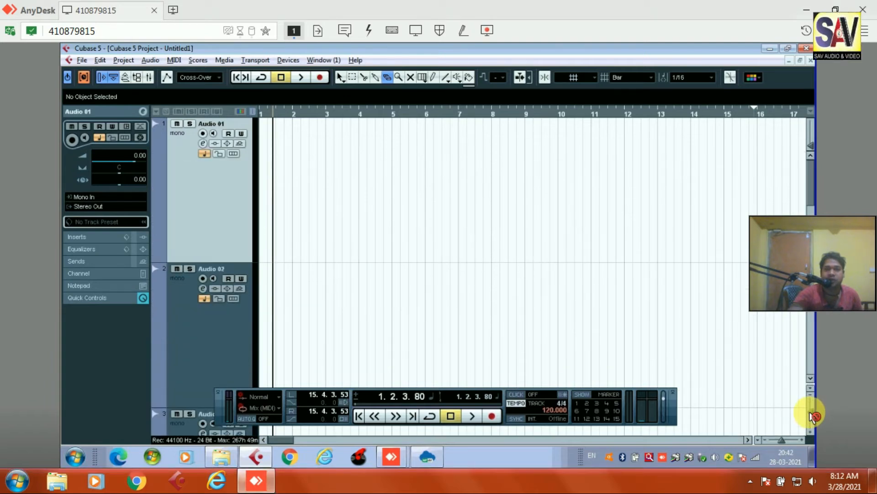
{"action": "left_click", "coordinate": [813, 413]}
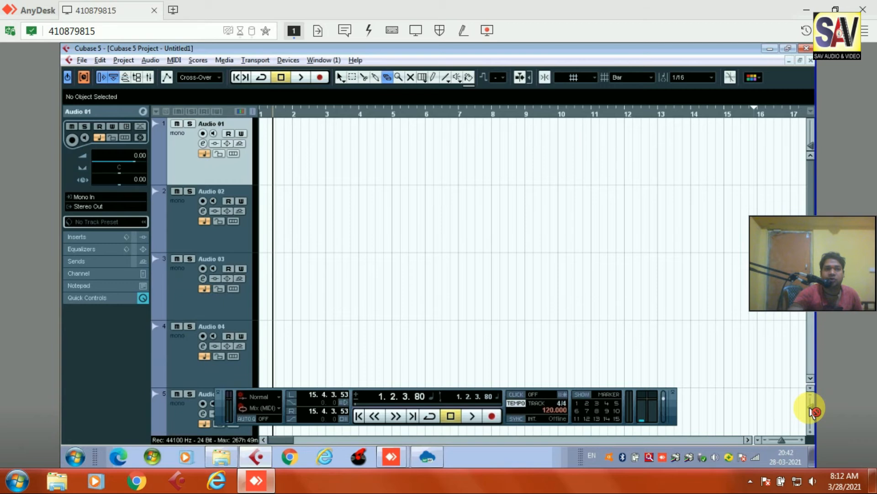
{"action": "left_click", "coordinate": [814, 411]}
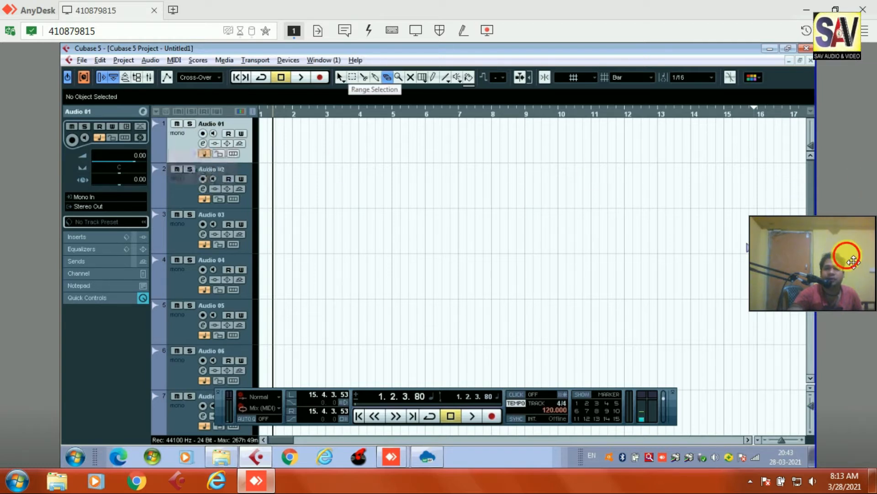
- Drag Audio 01 below Audio 02 so Audio 02 is first, keeping Audio 02 record-armed
{"action": "left_click_drag", "start_coordinate": [854, 262], "coordinate": [840, 326]}
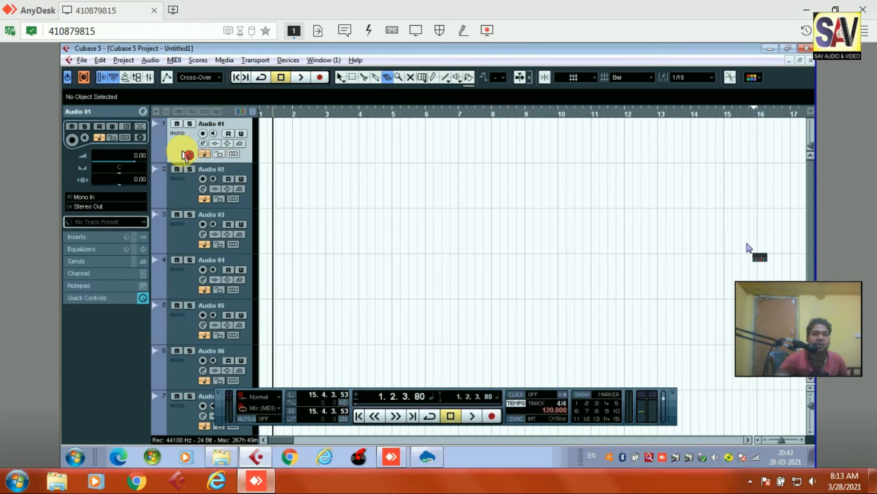
{"action": "right_click", "coordinate": [423, 175]}
{"action": "left_click", "coordinate": [372, 161]}
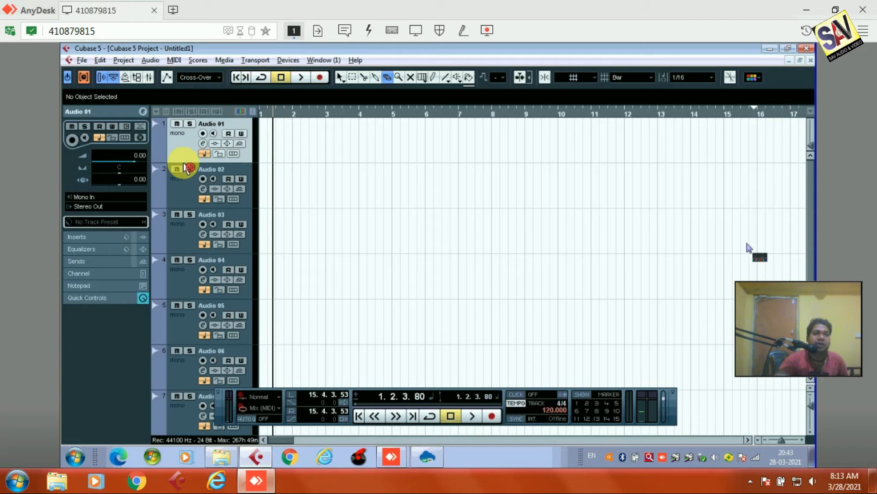
{"action": "mouse_move", "coordinate": [189, 165]}
{"action": "left_mouse_down"}
{"action": "mouse_move", "coordinate": [186, 212]}
{"action": "mouse_move", "coordinate": [184, 158]}
{"action": "mouse_move", "coordinate": [195, 161]}
{"action": "left_mouse_up"}
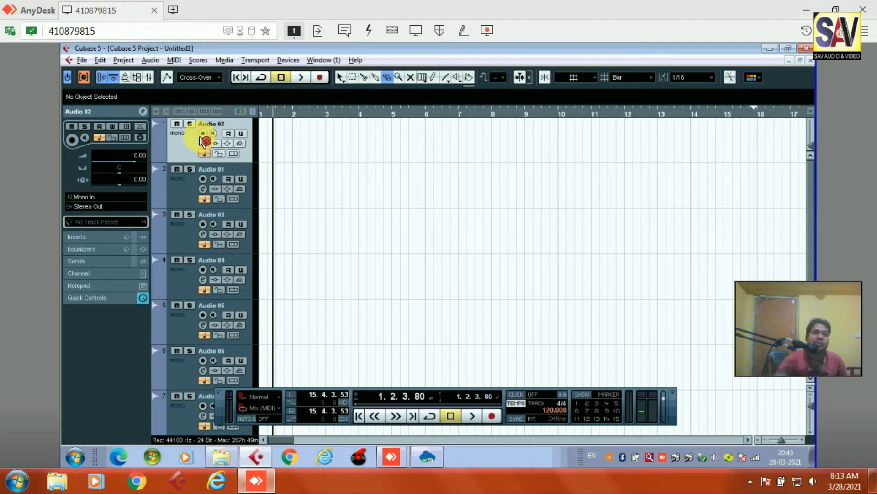
{"action": "left_click", "coordinate": [202, 135]}
{"action": "left_click", "coordinate": [202, 135]}
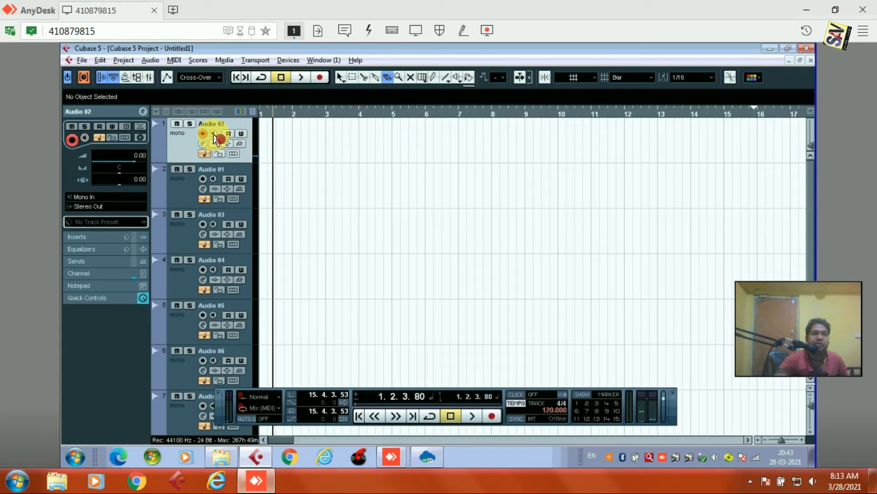
- Enable input monitoring on the Audio 02 track header
{"action": "left_click", "coordinate": [214, 134]}
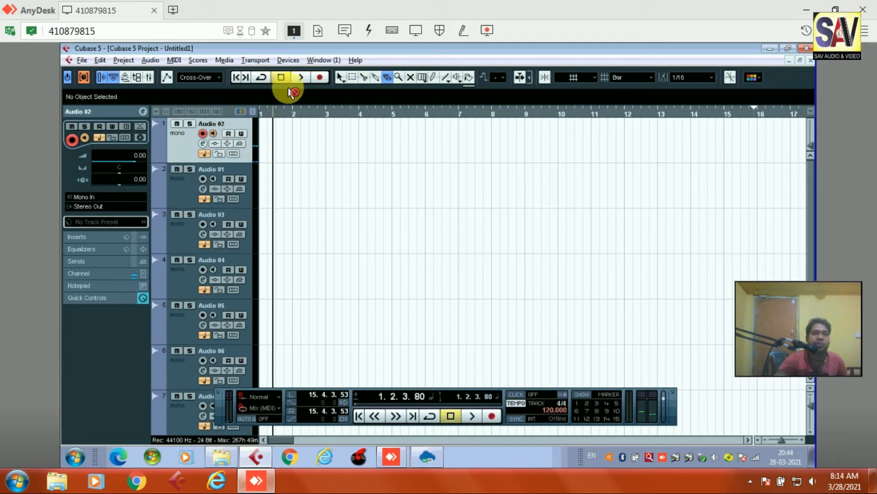
- Open the Mixer from the Devices menu
{"action": "left_click", "coordinate": [288, 61]}
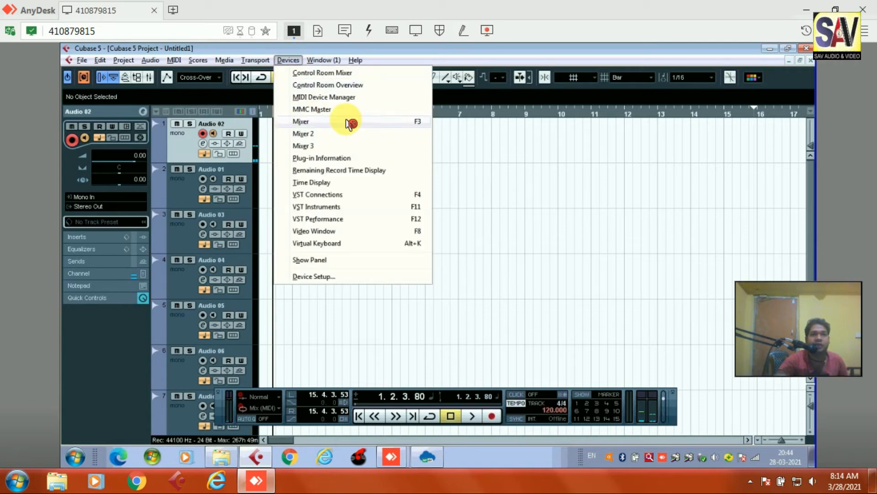
{"action": "left_click", "coordinate": [426, 122]}
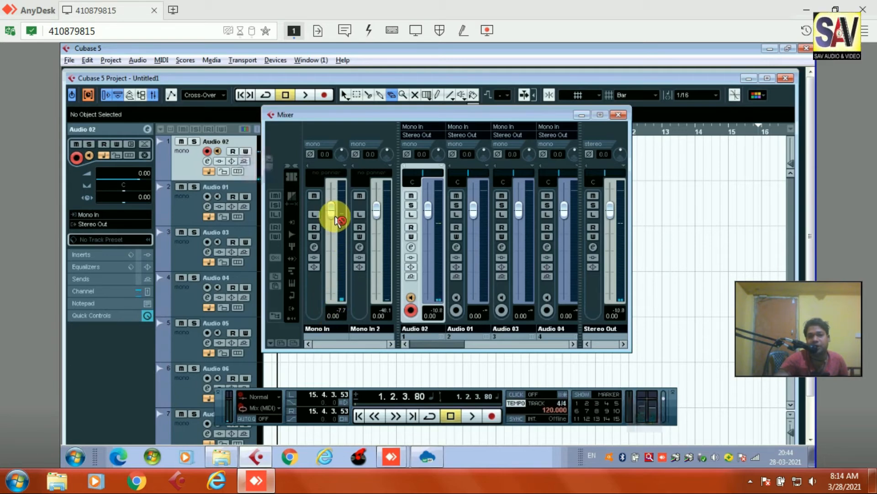
- Set the Mono In fader to -0.67 dB and reset its red clip indicator
{"action": "left_click_drag", "start_coordinate": [335, 214], "coordinate": [337, 169]}
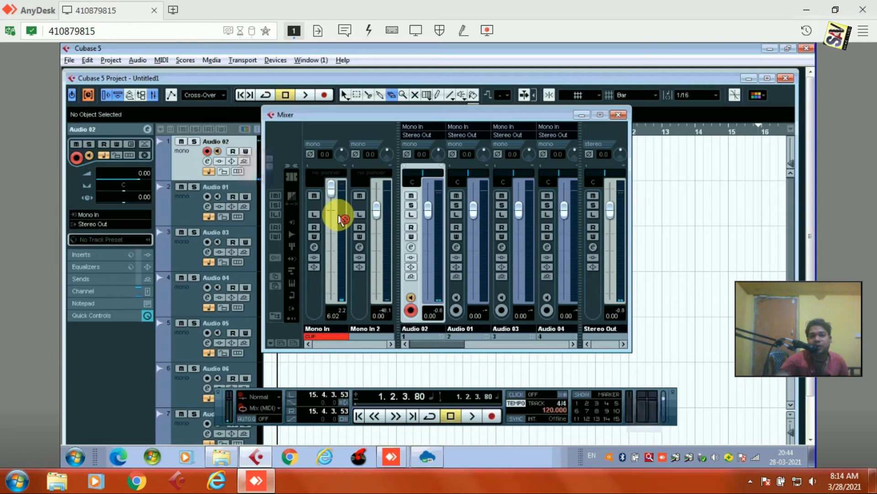
{"action": "left_click_drag", "start_coordinate": [333, 186], "coordinate": [340, 218]}
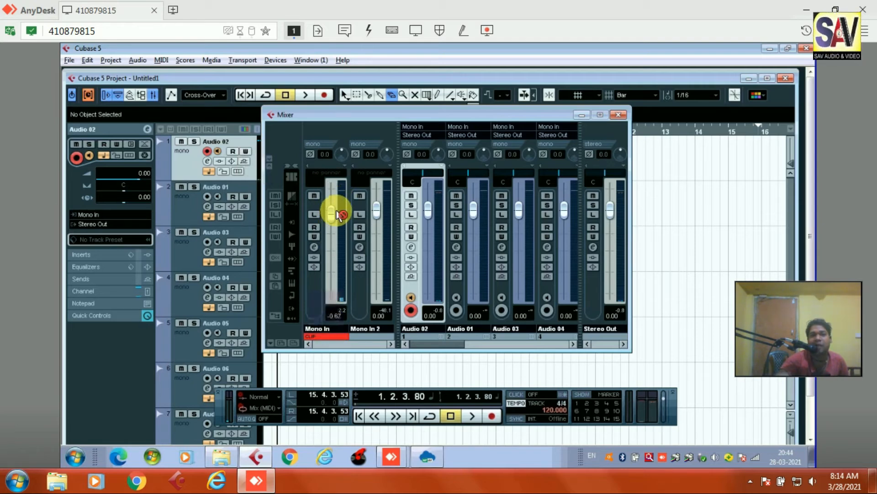
{"action": "left_click", "coordinate": [335, 337]}
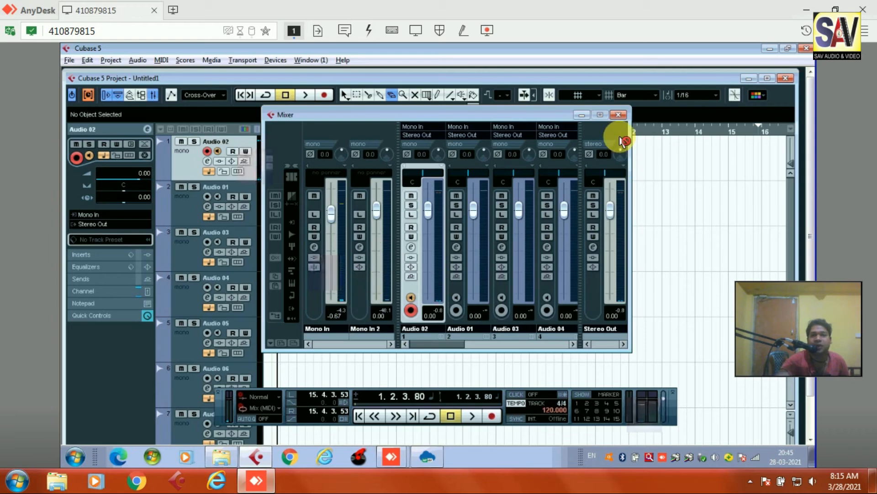
- Close the Mixer and keep Audio 02's input routed to Mono In
{"action": "left_click", "coordinate": [624, 117]}
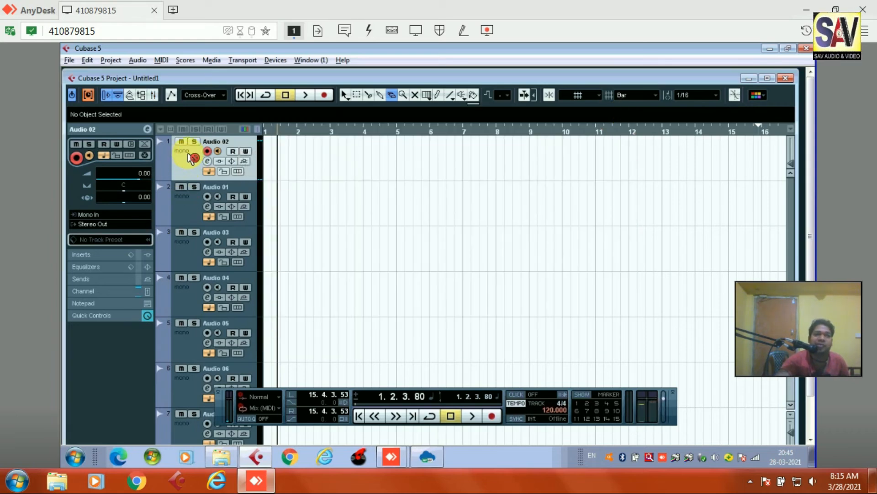
{"action": "left_click", "coordinate": [104, 226]}
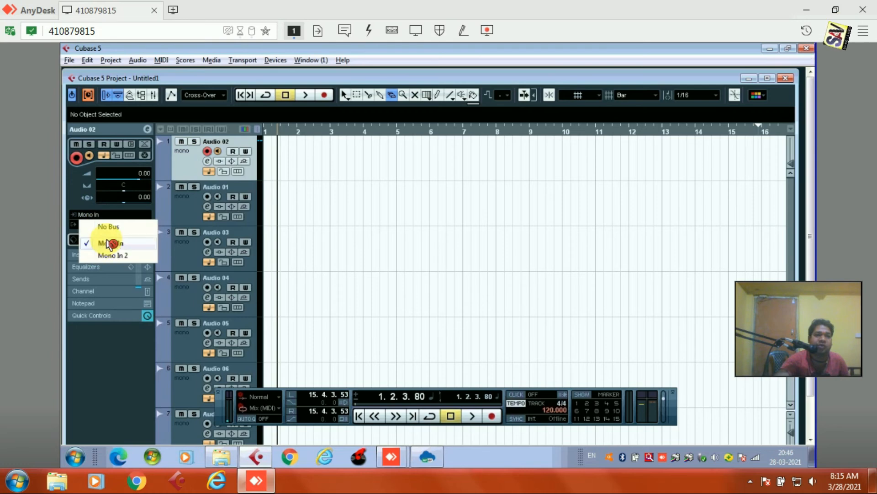
{"action": "left_click", "coordinate": [127, 245]}
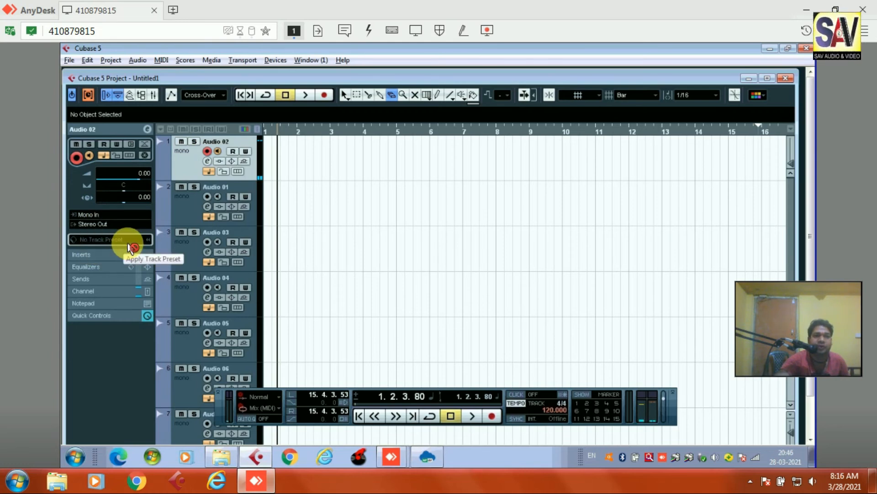
- Route the Audio 06 track's input to Mono In 2 in the Inspector
{"action": "left_click", "coordinate": [185, 392]}
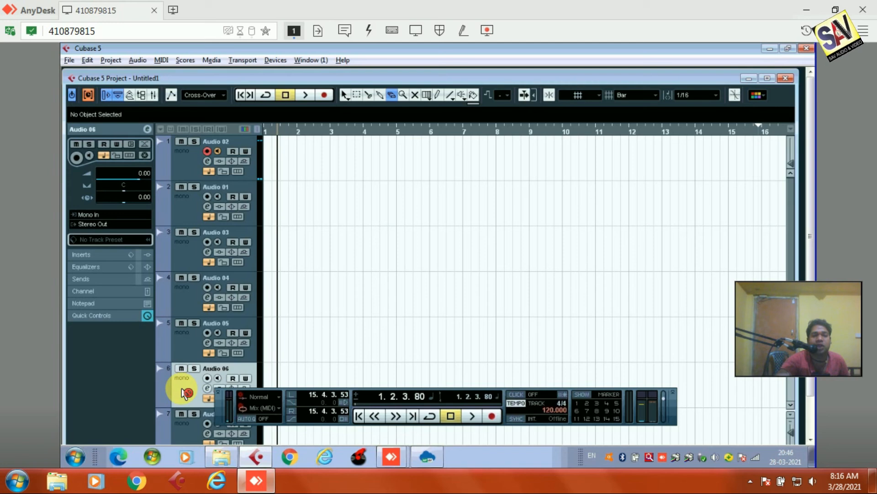
{"action": "left_click", "coordinate": [110, 213]}
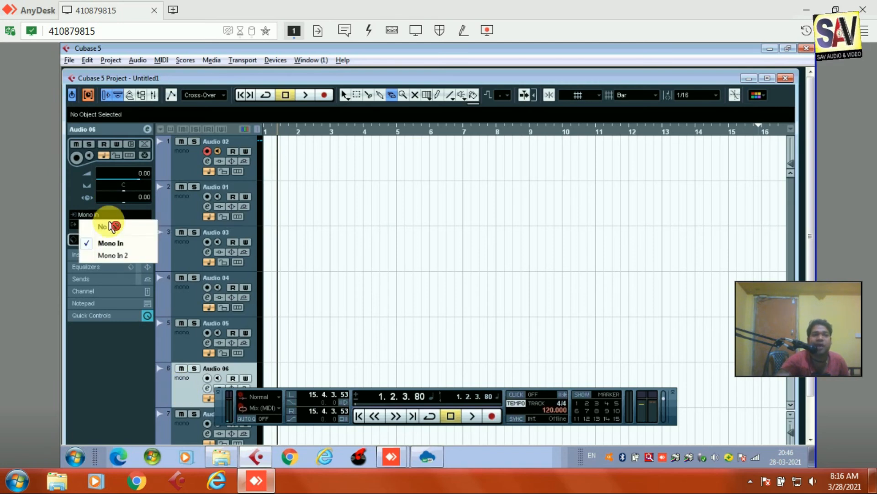
{"action": "left_click", "coordinate": [118, 257]}
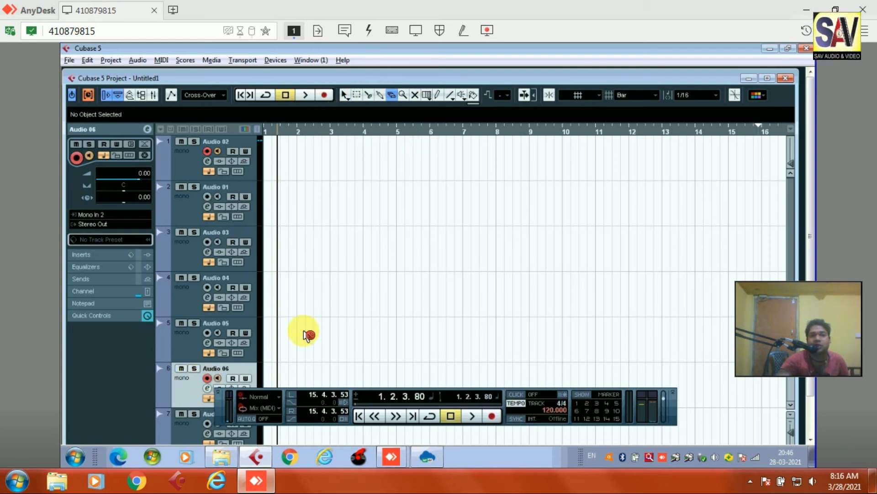
- Disarm Audio 06 and Audio 02 and select the Audio 04 track
{"action": "left_click", "coordinate": [208, 379]}
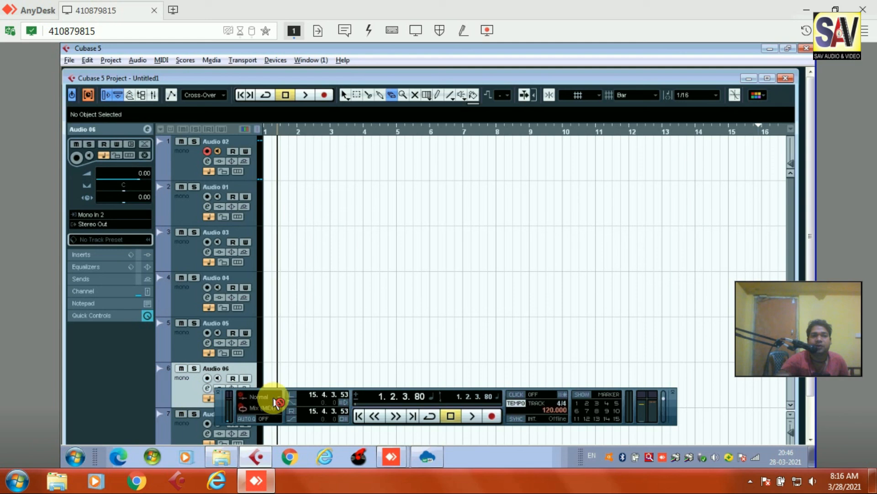
{"action": "left_click_drag", "start_coordinate": [218, 411], "coordinate": [270, 414]}
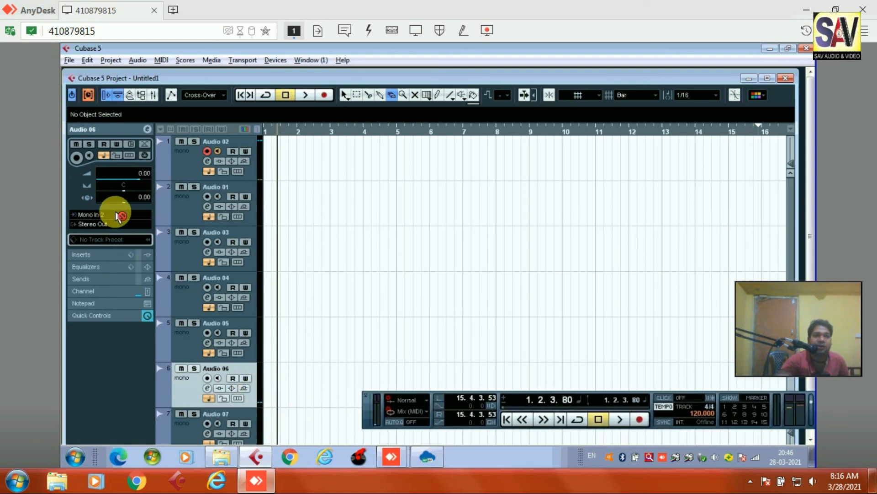
{"action": "left_click", "coordinate": [190, 292]}
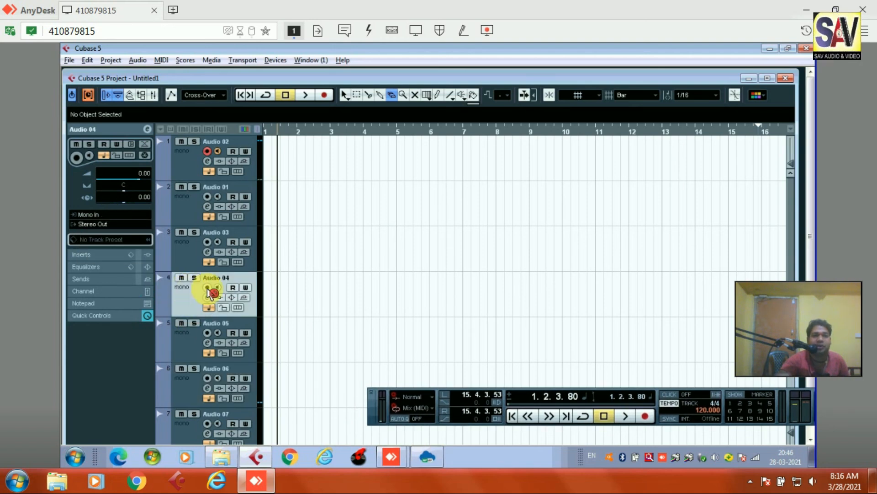
{"action": "left_click", "coordinate": [206, 152]}
- Turn on monitoring, record-arm Audio 04, and set its input to Mono In 2
{"action": "left_click", "coordinate": [218, 288]}
{"action": "left_click", "coordinate": [207, 288]}
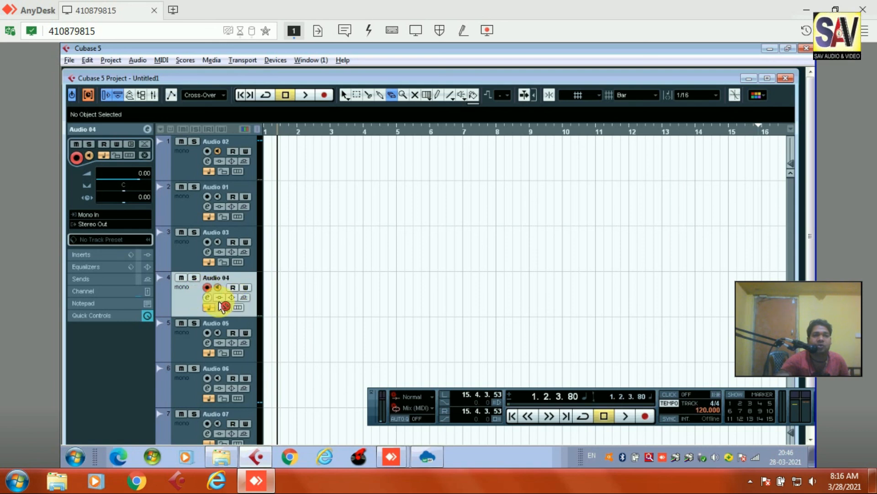
{"action": "left_click", "coordinate": [114, 215]}
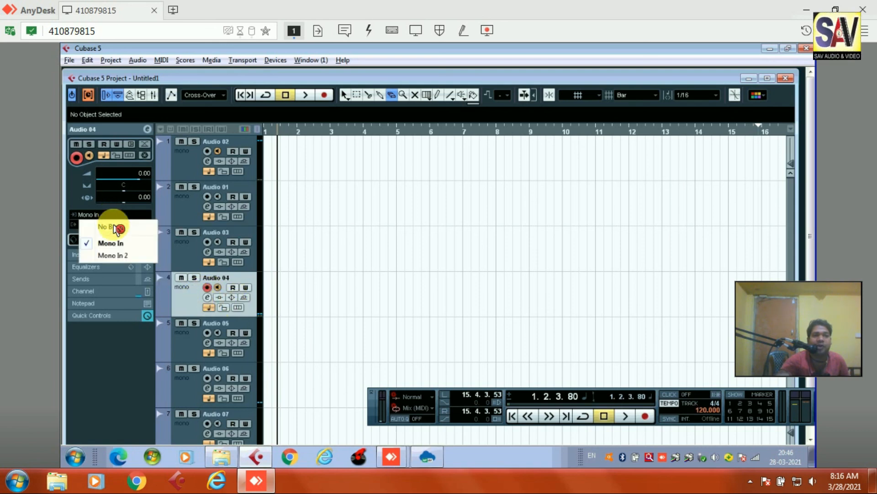
{"action": "left_click", "coordinate": [131, 256]}
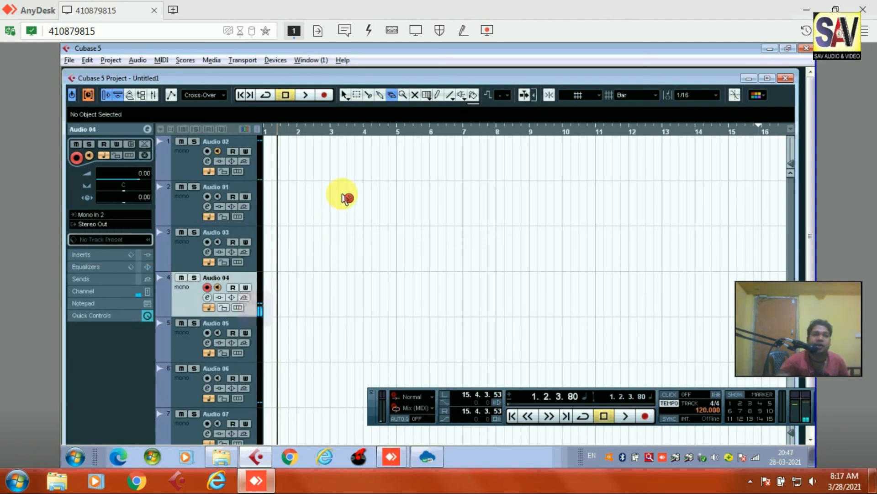
- Record a test take of a few bars on Audio 04
{"action": "left_click", "coordinate": [327, 96]}
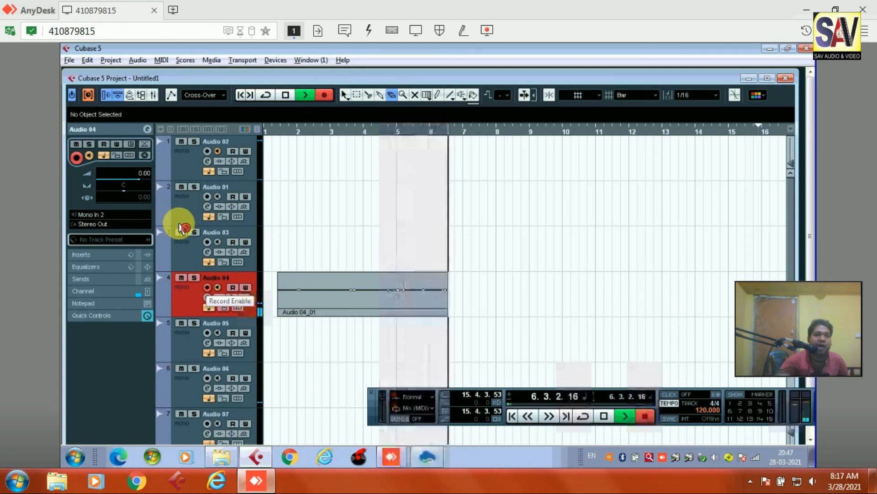
{"action": "key", "text": "space"}
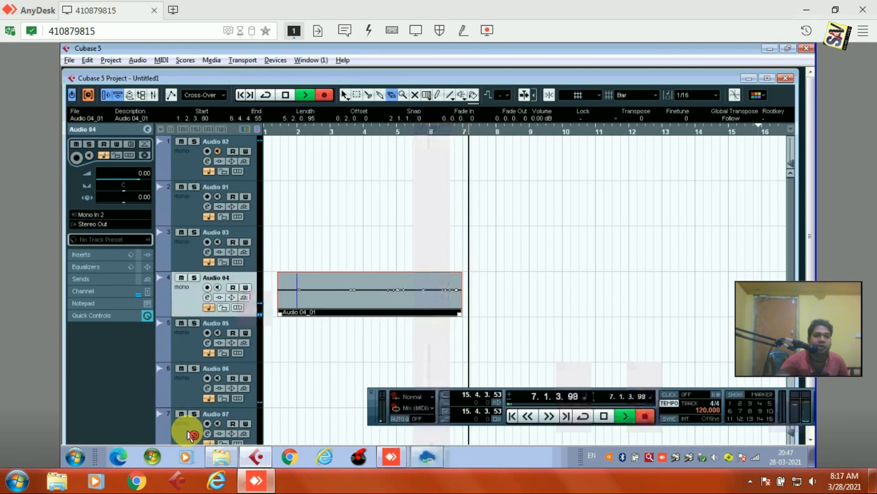
{"action": "key", "text": "space"}
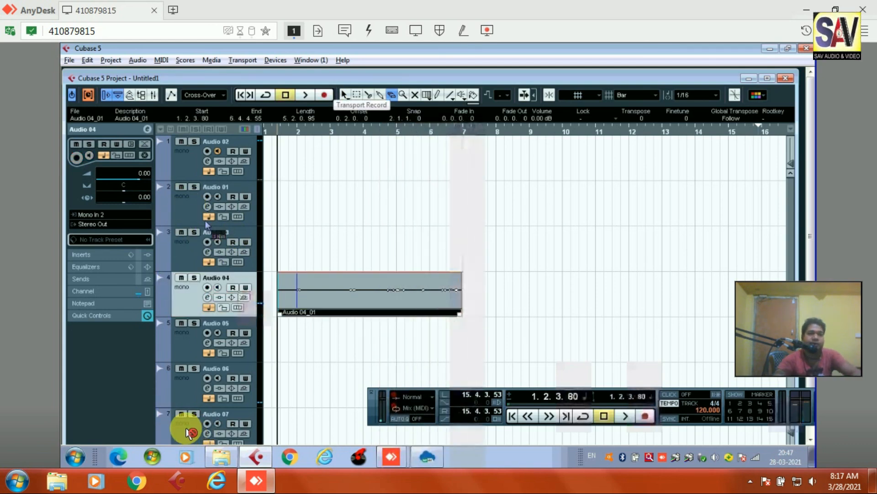
- Play back the recorded Audio 04_01 take from its start
{"action": "left_click", "coordinate": [190, 427]}
{"action": "key", "text": "space"}
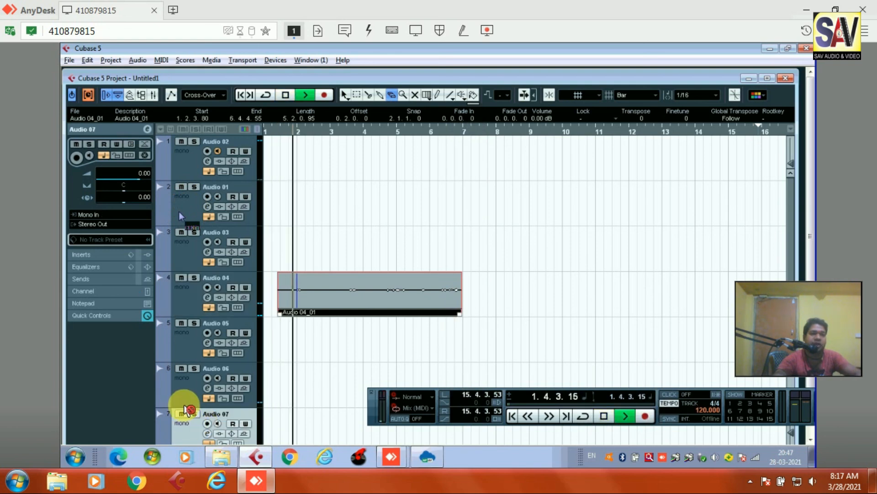
{"action": "key", "text": "space"}
{"action": "key", "text": "space"}
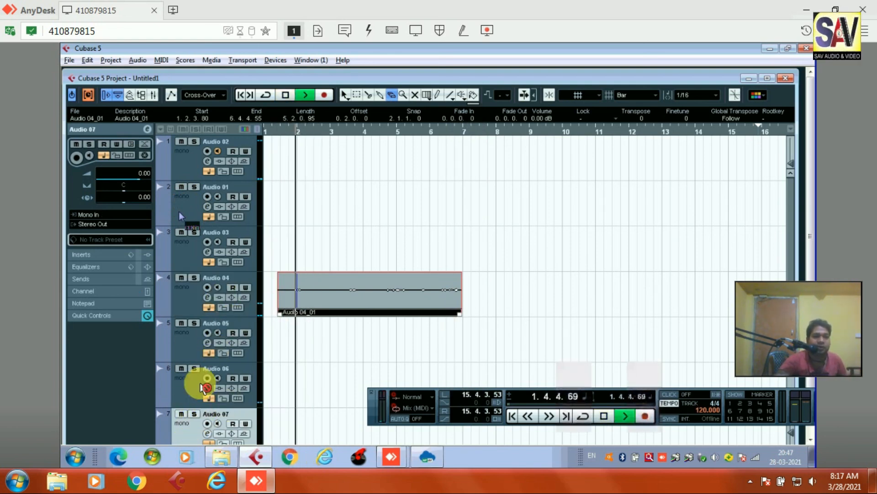
{"action": "scroll", "coordinate": [201, 382], "scroll_direction": "down", "scroll_amount": 2}
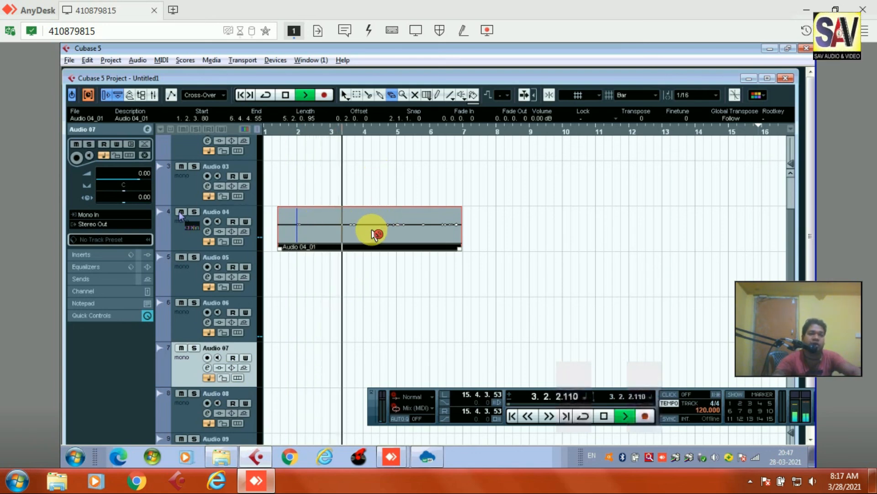
{"action": "key", "text": "space"}
{"action": "key", "text": "space"}
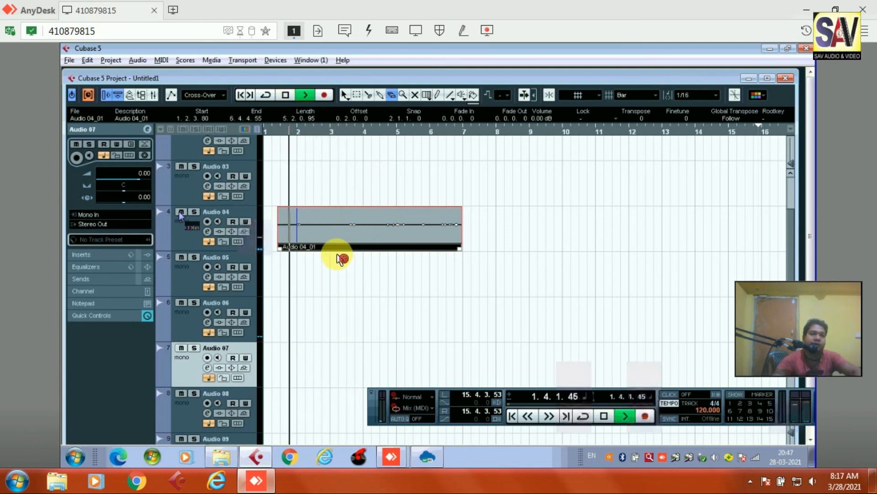
{"action": "key", "text": "space"}
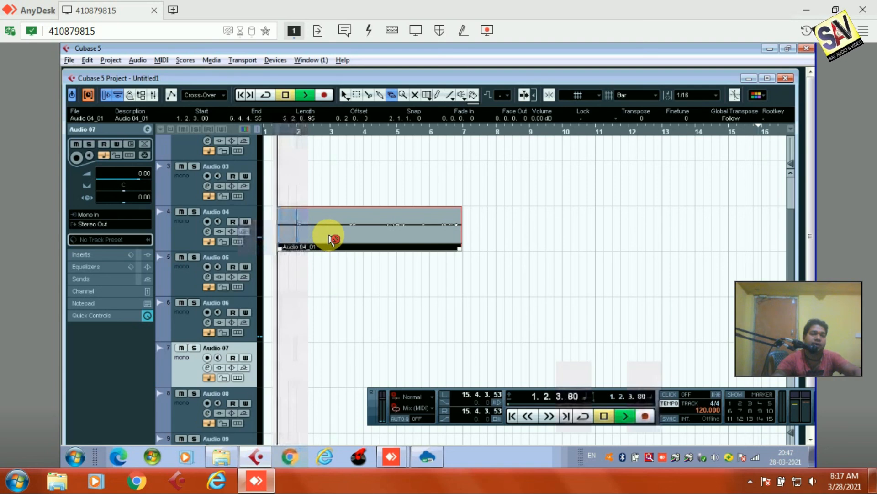